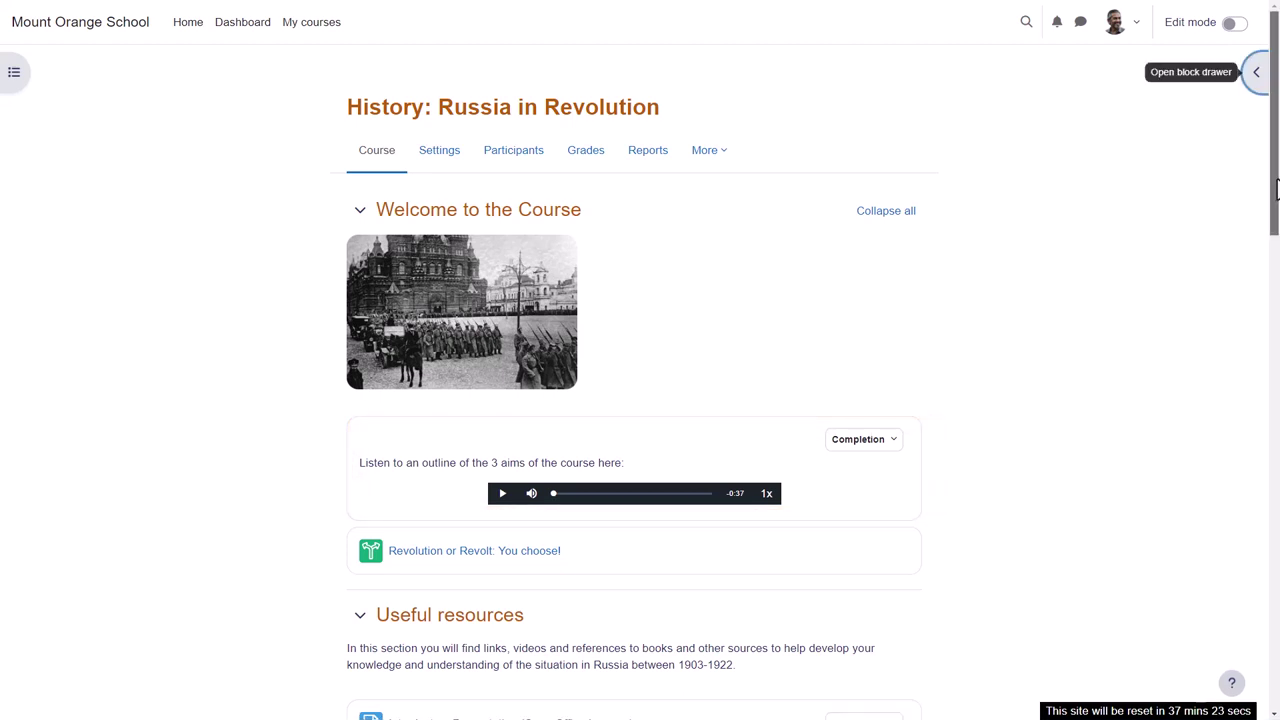
With editing on, upload CoursePodcast.mp3 to the course as media shown on the course page
{"action": "left_click_drag", "start_coordinate": [1276, 193], "coordinate": [1272, 423]}
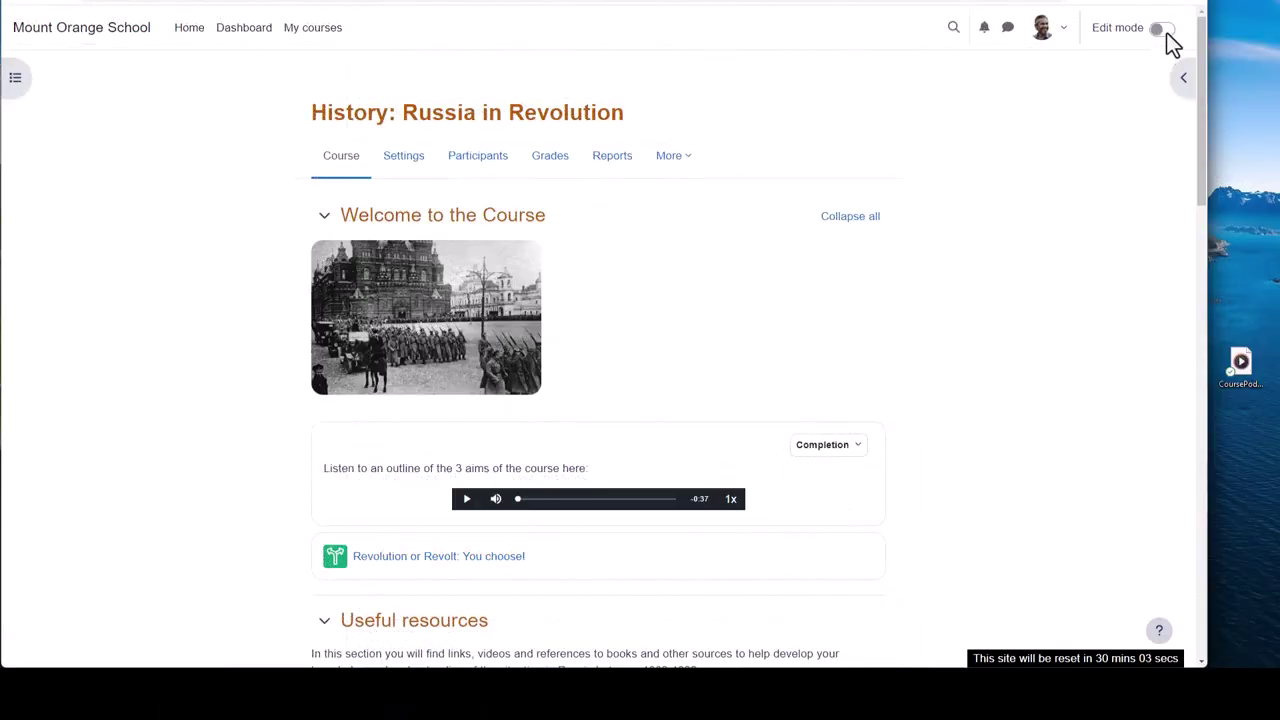
{"action": "left_click", "coordinate": [1163, 28]}
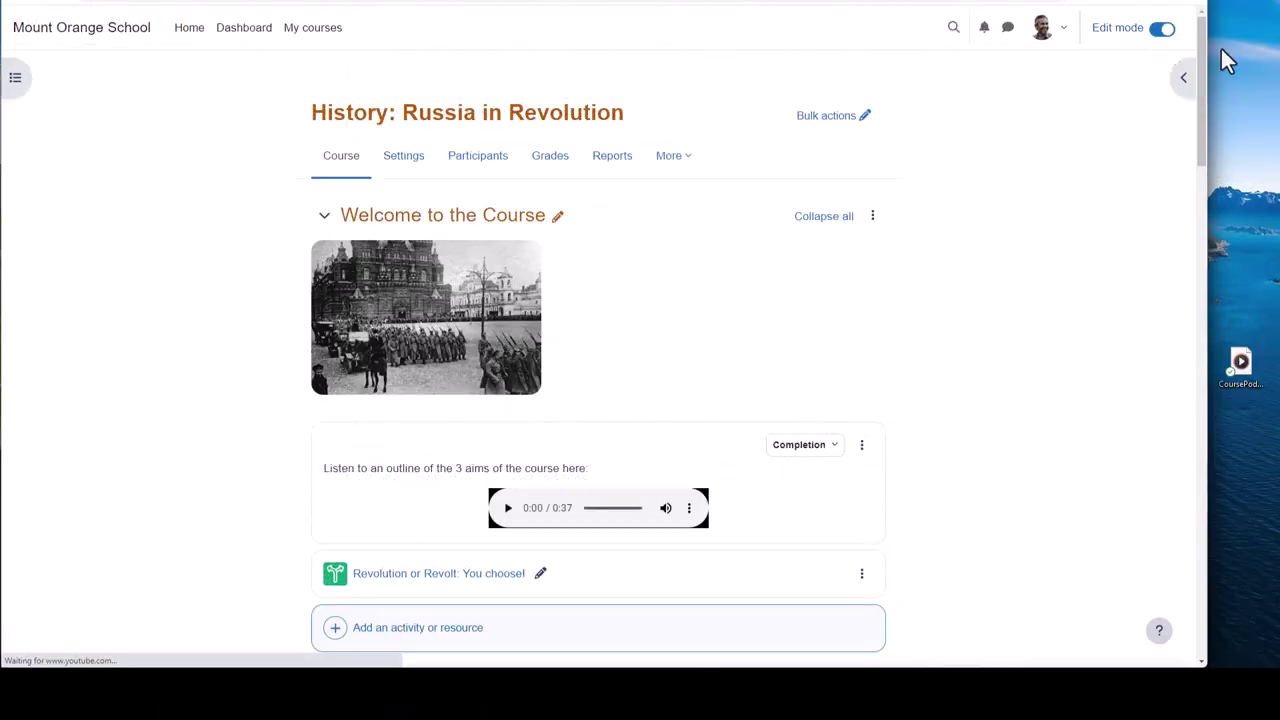
{"action": "mouse_move", "coordinate": [1203, 57]}
{"action": "left_mouse_down"}
{"action": "mouse_move", "coordinate": [1207, 248]}
{"action": "mouse_move", "coordinate": [1168, 600]}
{"action": "left_mouse_up"}
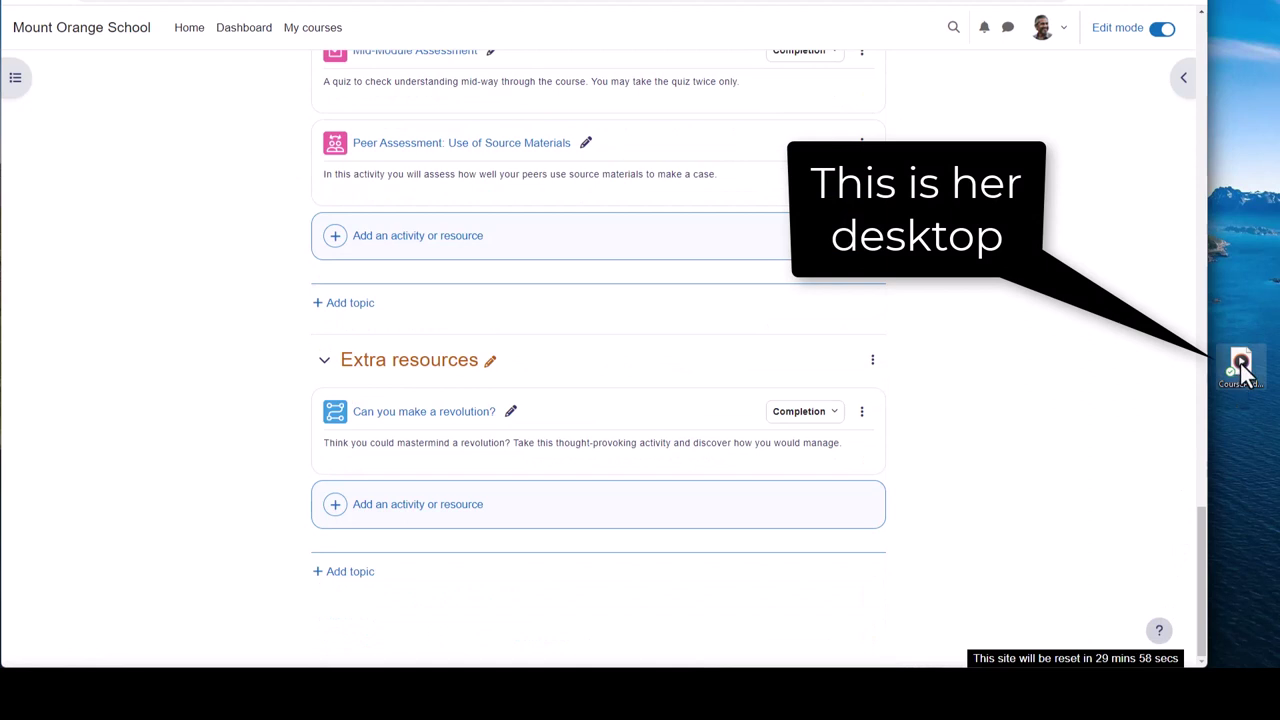
{"action": "left_click_drag", "start_coordinate": [1240, 368], "coordinate": [646, 423]}
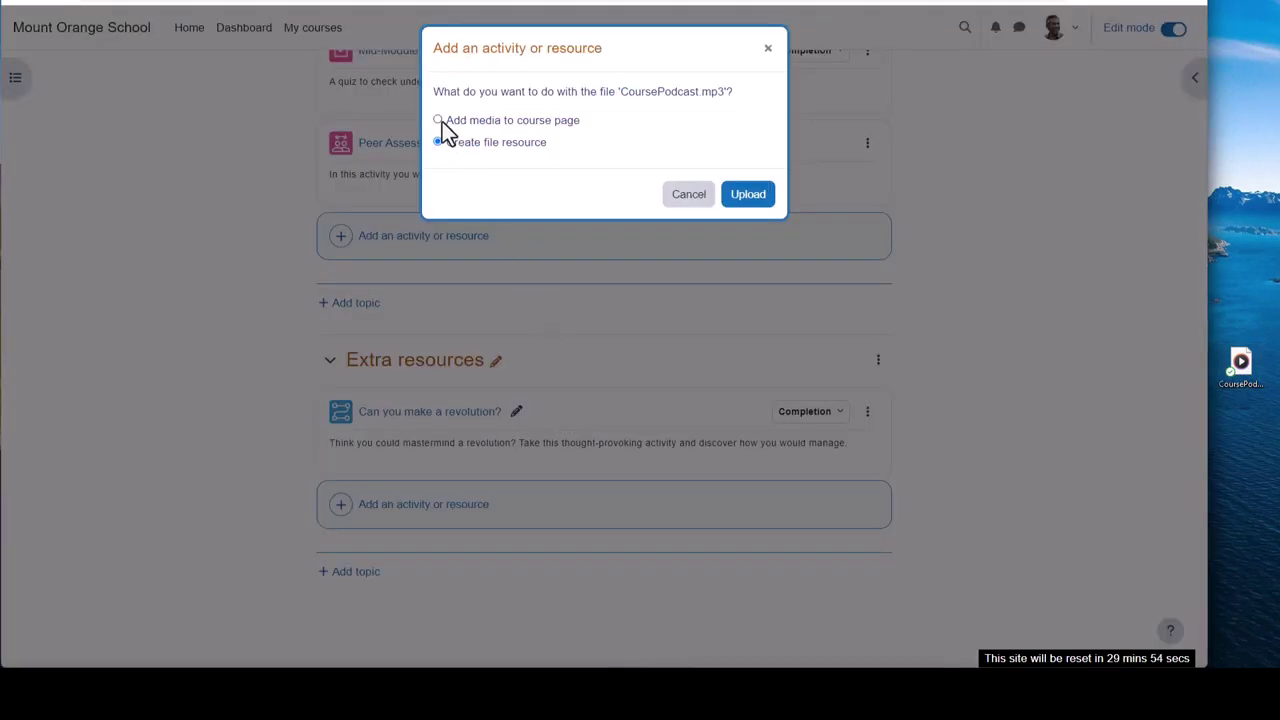
{"action": "left_click", "coordinate": [438, 120]}
{"action": "left_click", "coordinate": [748, 200]}
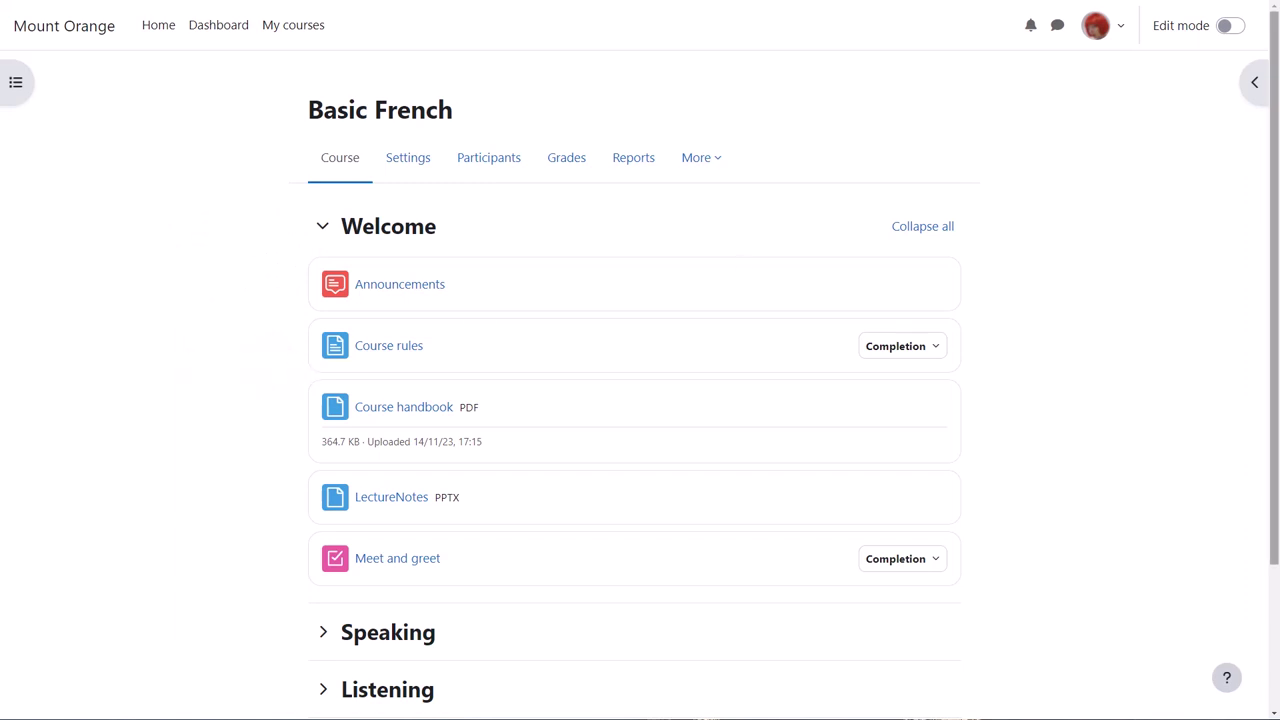
With editing on, start a new Text and media area named 'Course objectives'
{"action": "left_click", "coordinate": [1232, 27]}
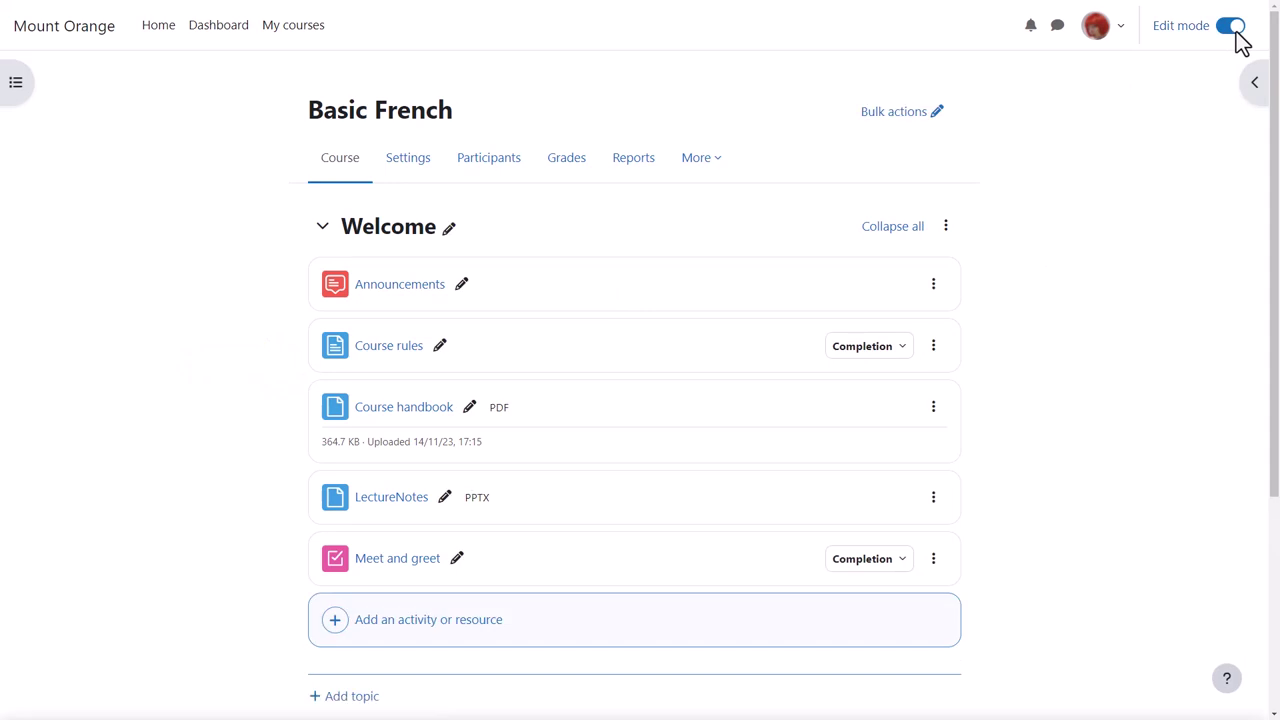
{"action": "mouse_move", "coordinate": [635, 345]}
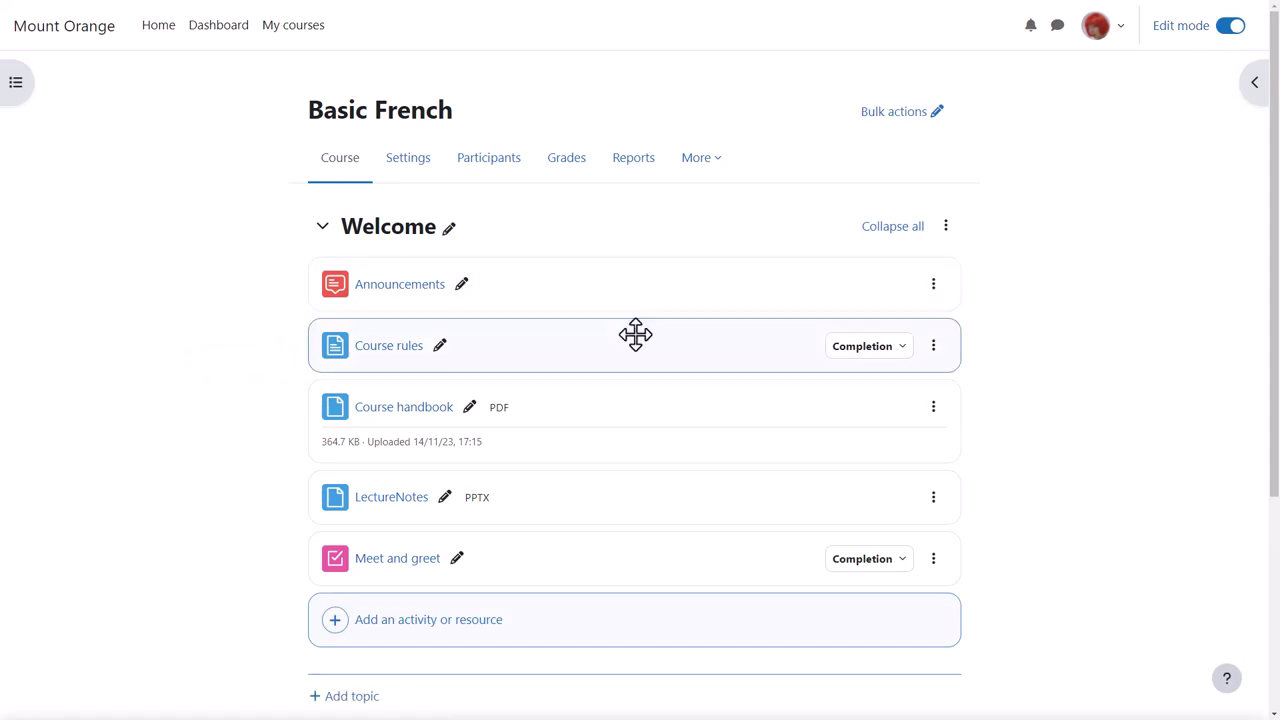
{"action": "left_click", "coordinate": [640, 615]}
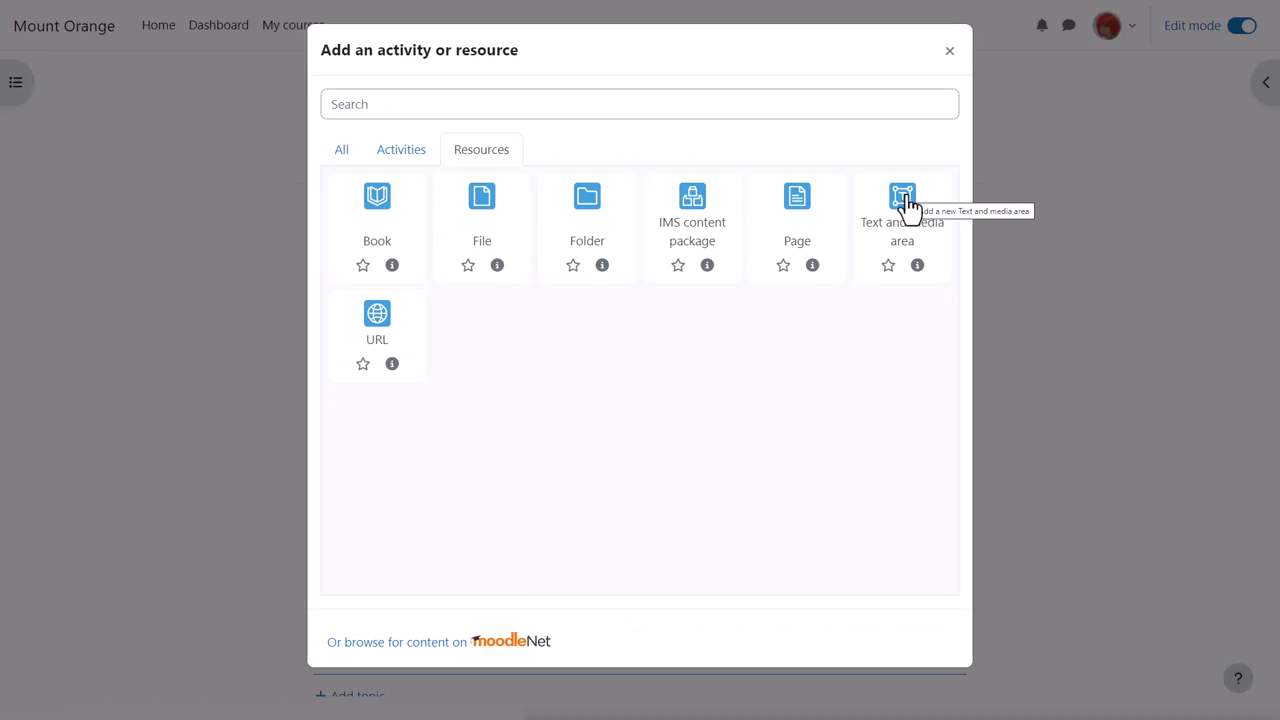
{"action": "left_click", "coordinate": [906, 203]}
{"action": "type", "text": "Course objectives"}
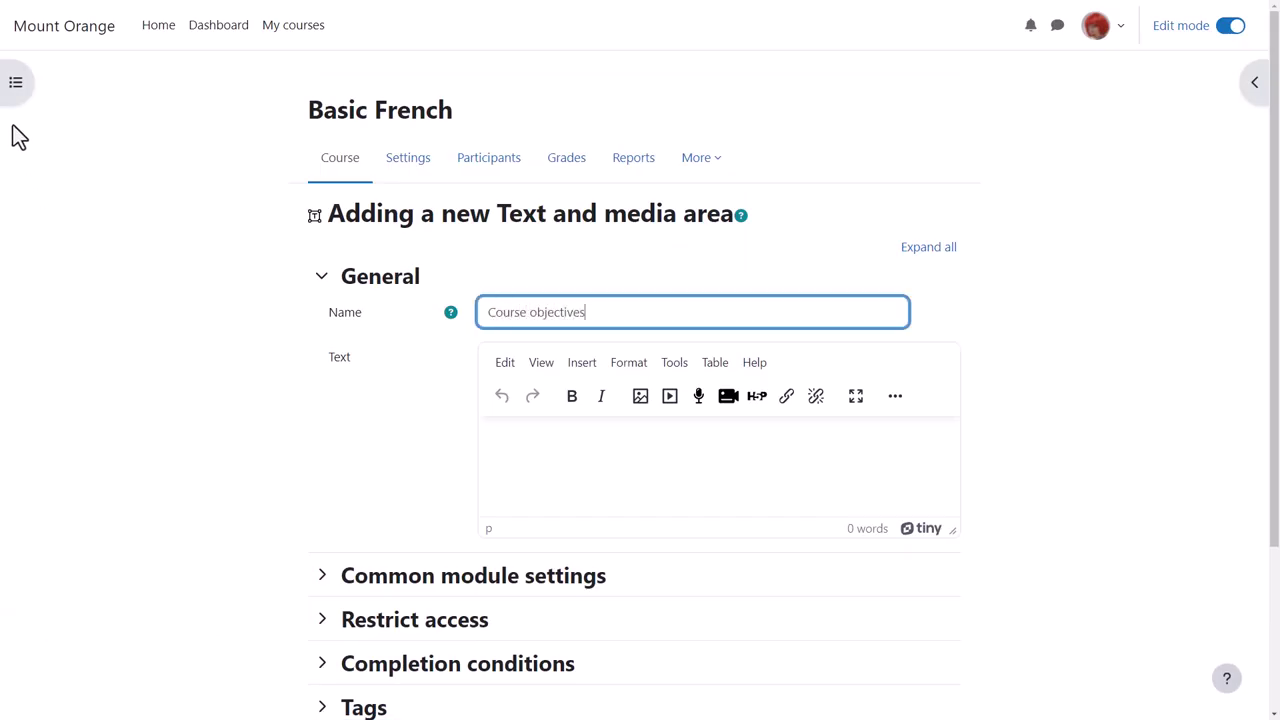
{"action": "left_click", "coordinate": [15, 88]}
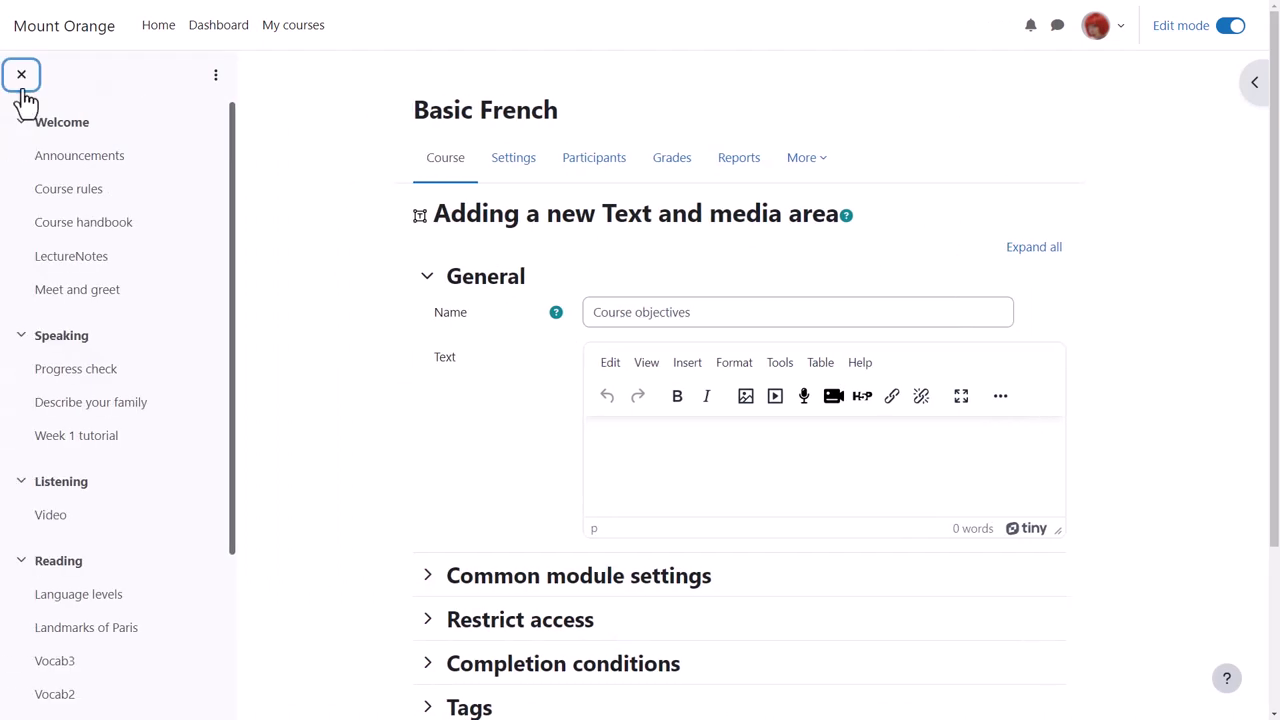
{"action": "left_click", "coordinate": [22, 84]}
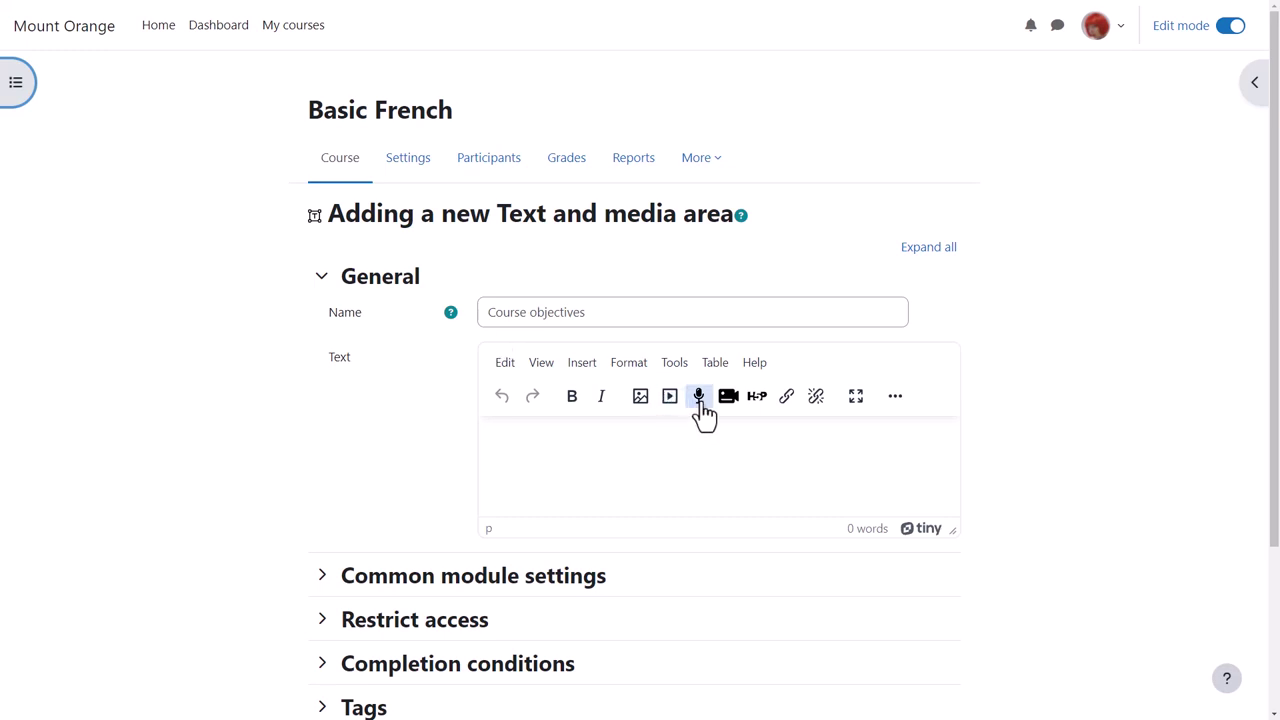
Write 'Listen to the course objectives:' and a 'Course objectives' placeholder line, then select the placeholder
{"action": "left_click", "coordinate": [609, 445]}
{"action": "type", "text": "Listen to the course objectives:"}
{"action": "key", "text": "Return"}
{"action": "type", "text": "Course objectives"}
{"action": "left_click_drag", "start_coordinate": [595, 467], "coordinate": [486, 467]}
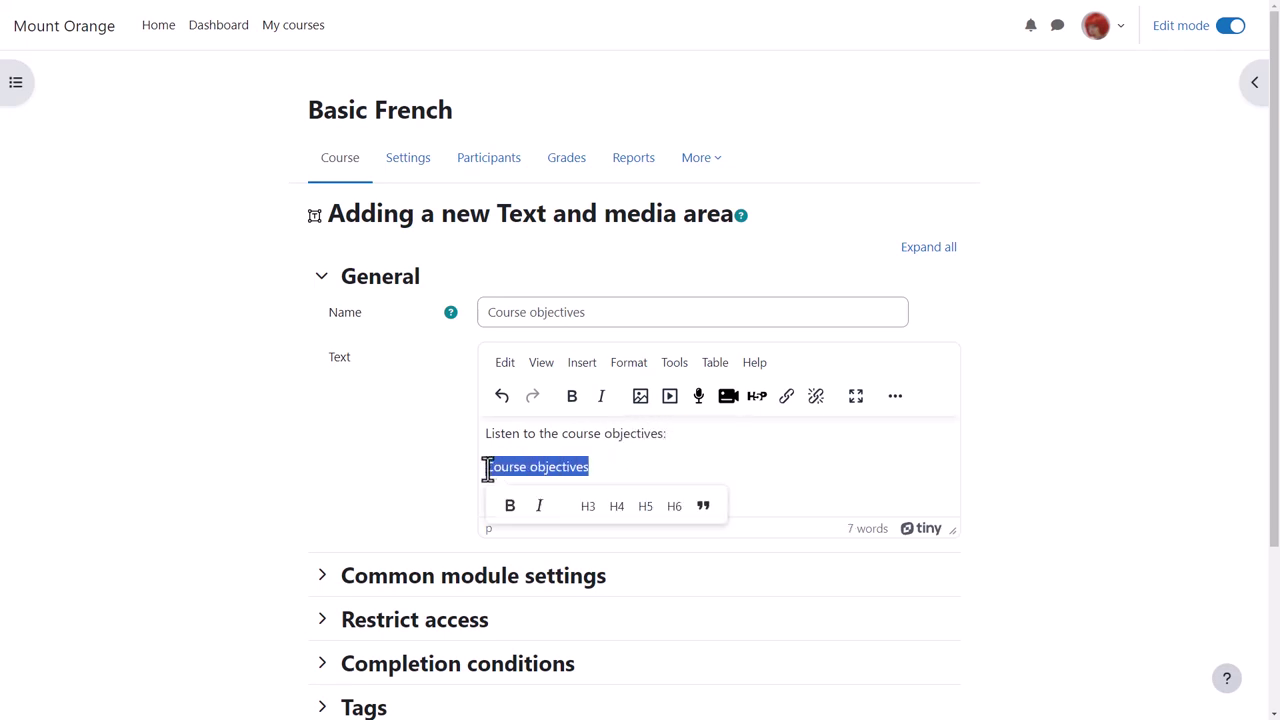
Replace the placeholder with an embedded audio player for the uploaded file and save the area
{"action": "left_click", "coordinate": [670, 400]}
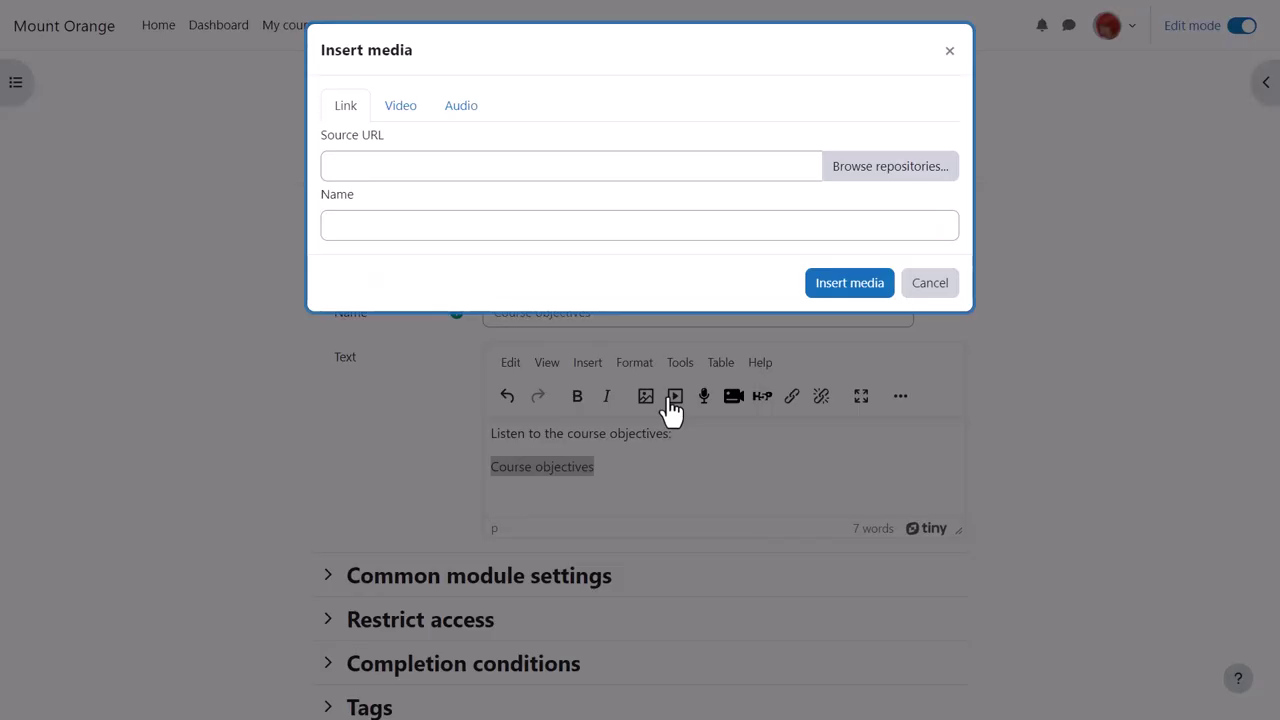
{"action": "left_click", "coordinate": [466, 110]}
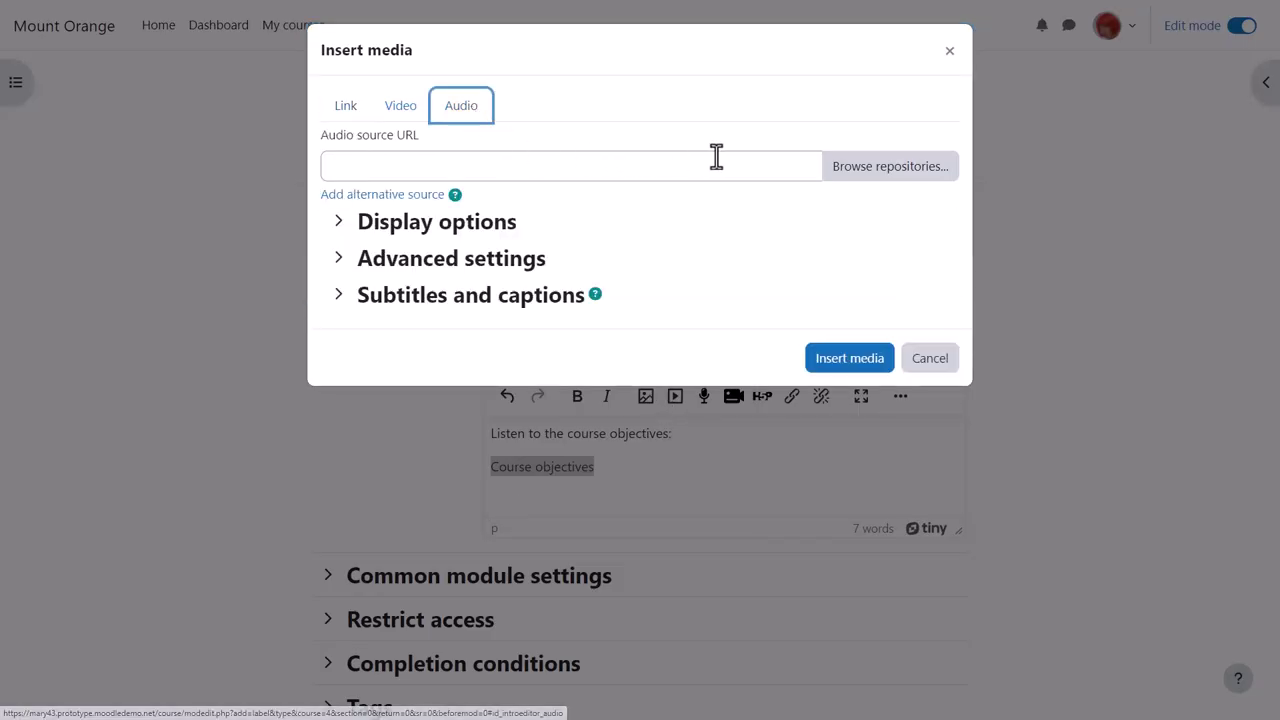
{"action": "left_click", "coordinate": [862, 172]}
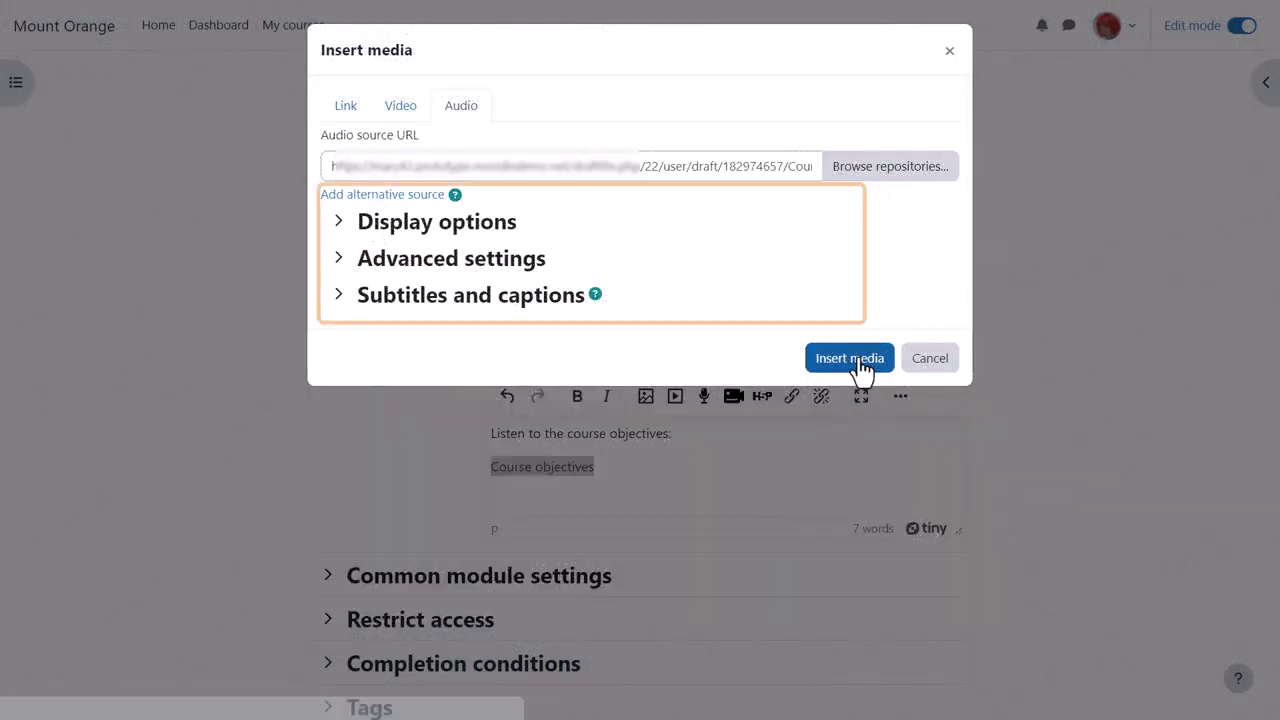
{"action": "left_click", "coordinate": [858, 362]}
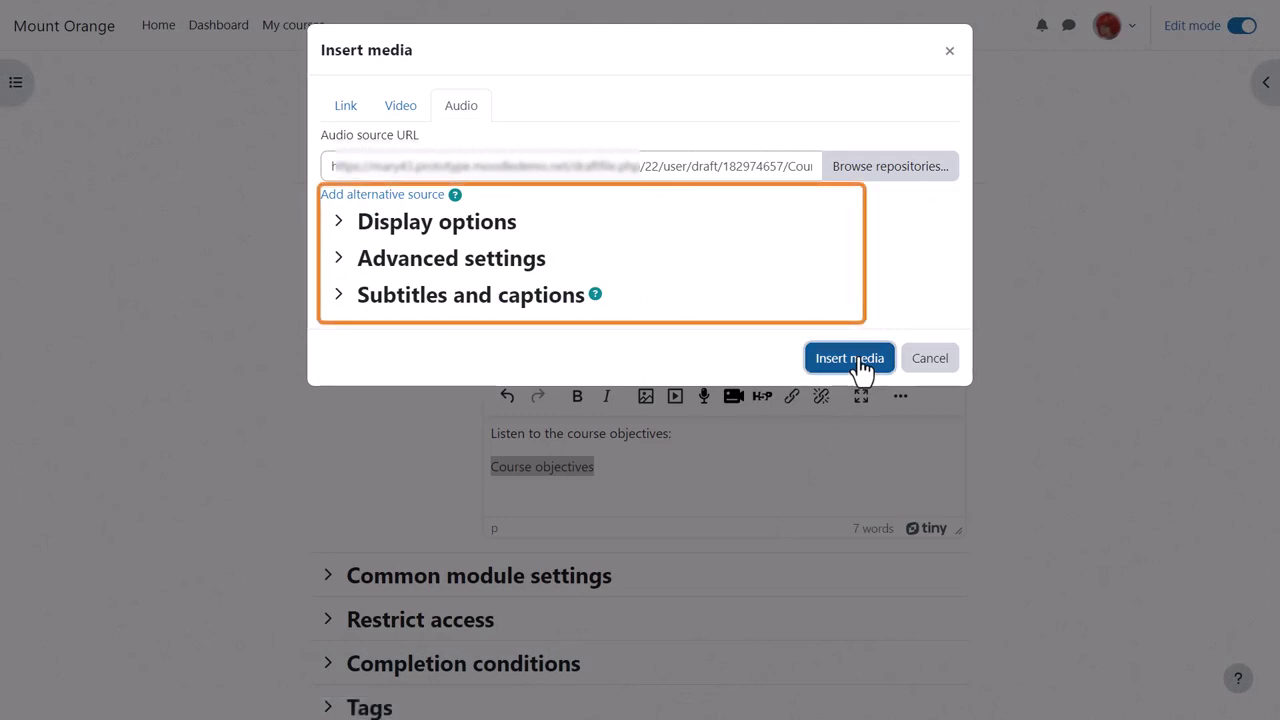
{"action": "left_click", "coordinate": [858, 362]}
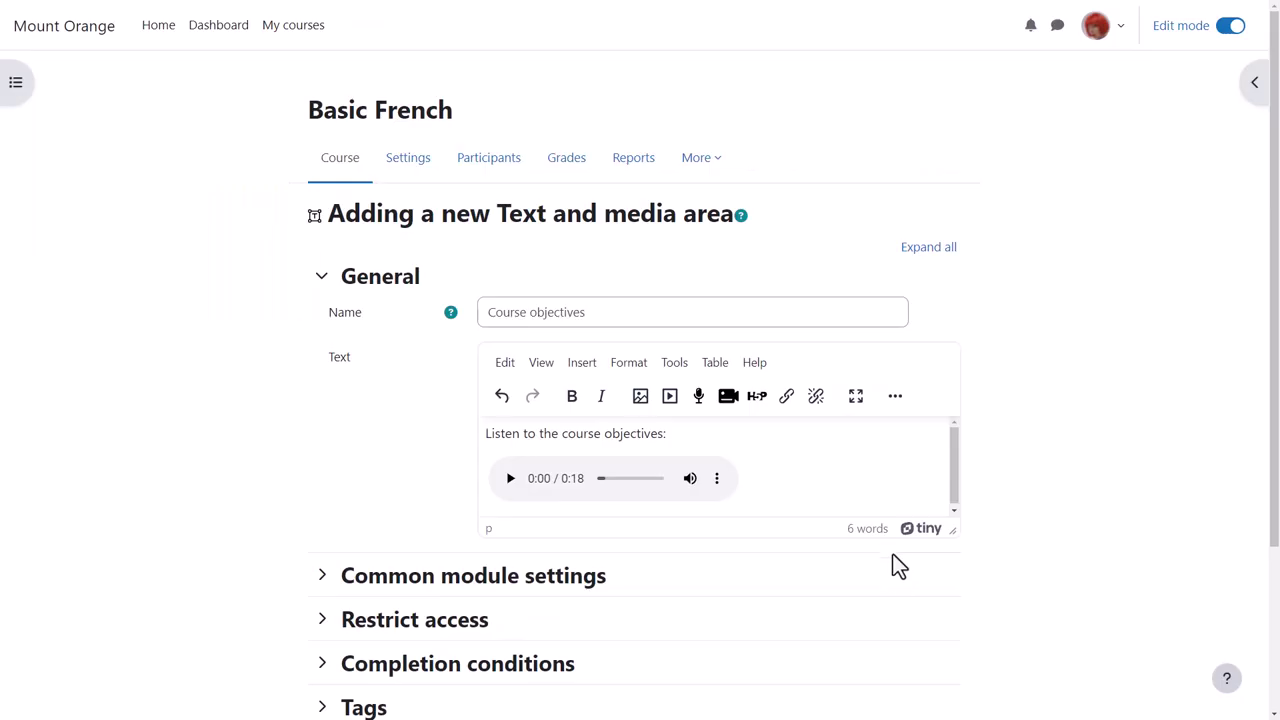
{"action": "scroll", "coordinate": [887, 566], "scroll_direction": "down", "scroll_amount": 2}
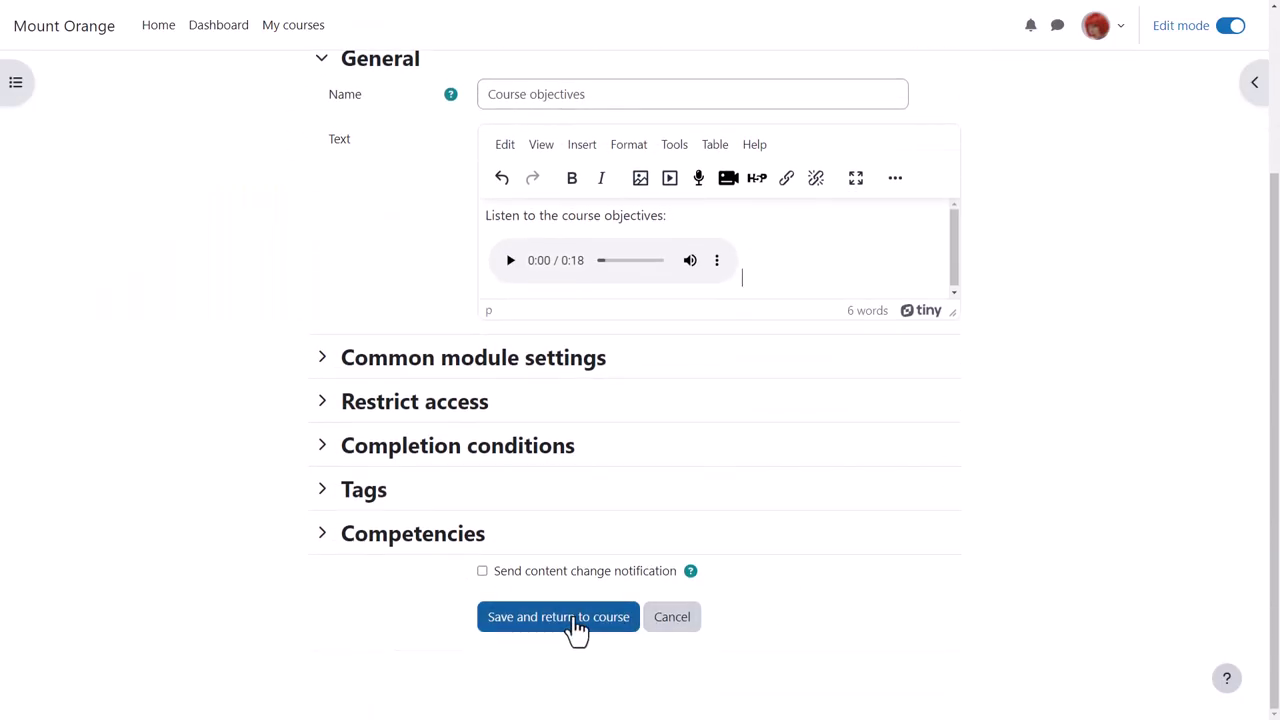
{"action": "left_click", "coordinate": [575, 624]}
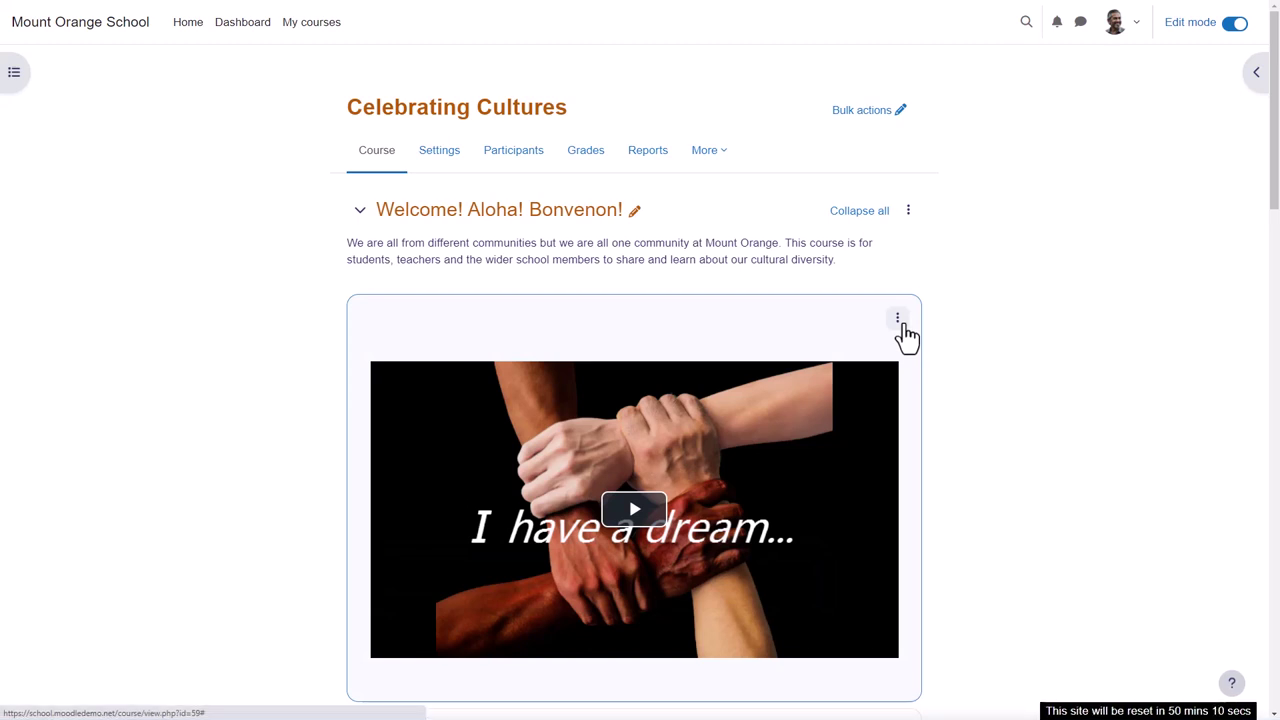
Open the welcome video's media settings and show its French and German subtitle tracks
{"action": "left_click", "coordinate": [898, 320]}
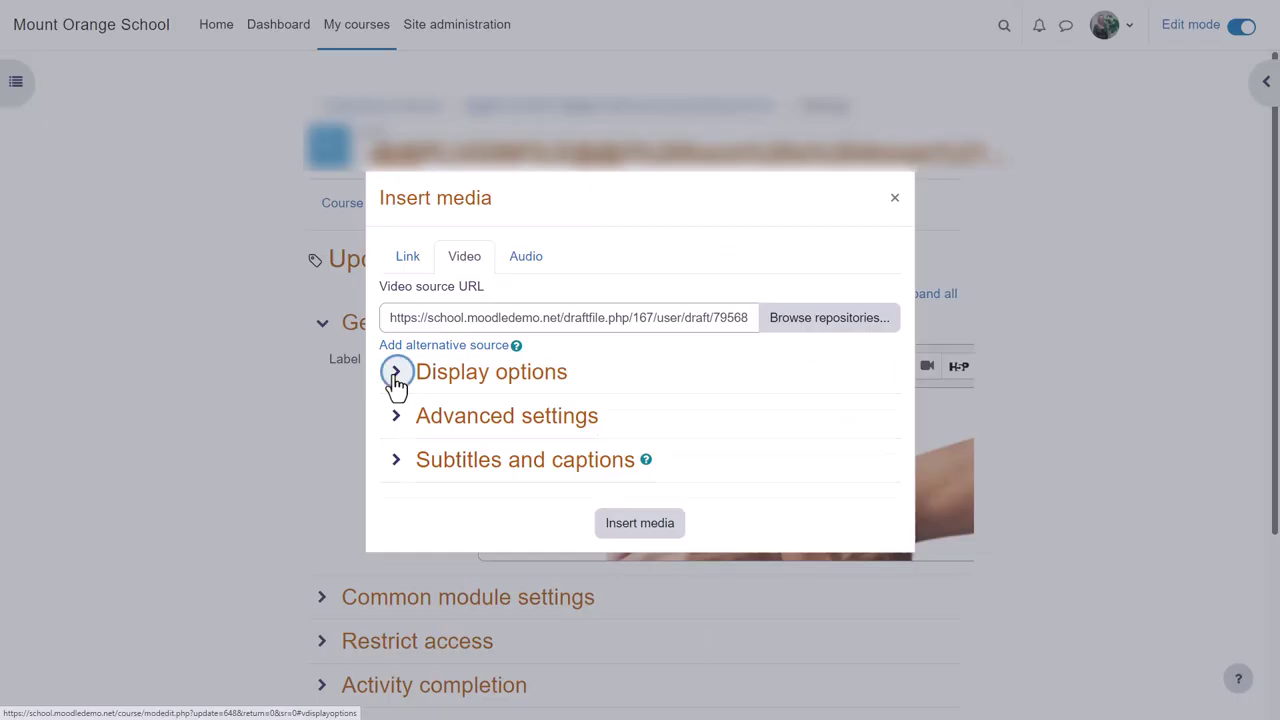
{"action": "left_click", "coordinate": [396, 376]}
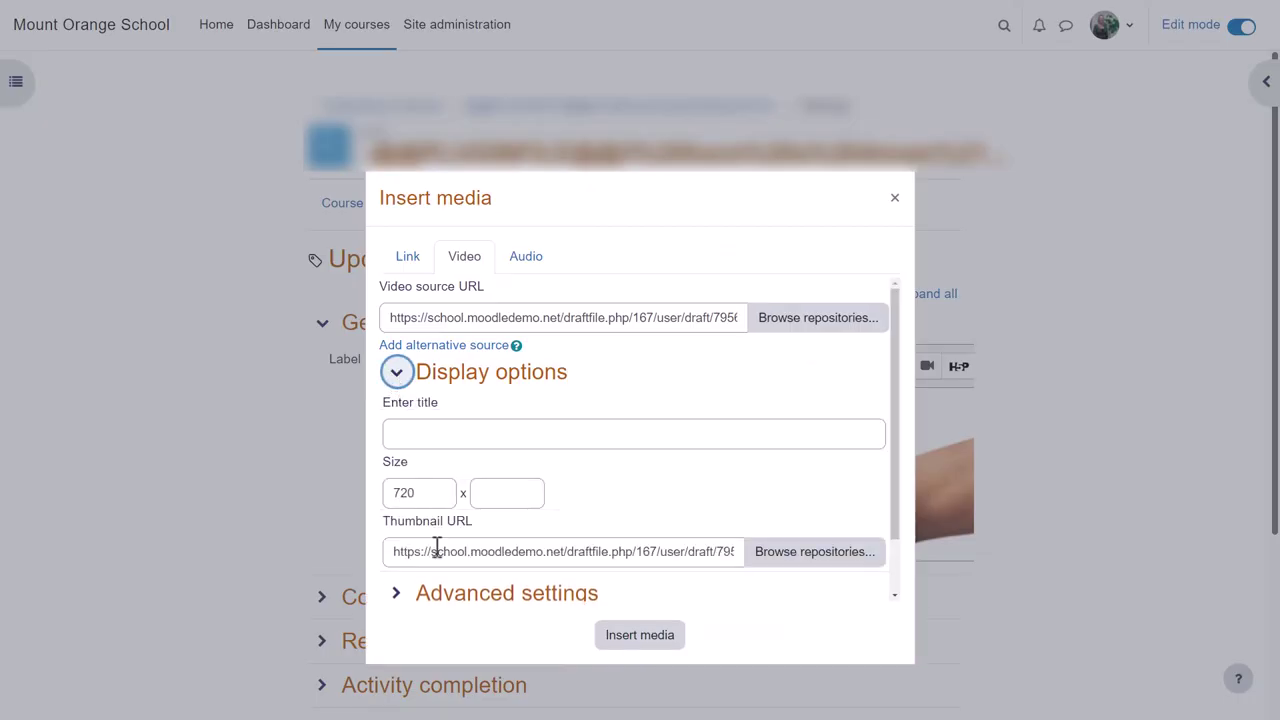
{"action": "left_click", "coordinate": [397, 385]}
{"action": "left_click", "coordinate": [397, 422]}
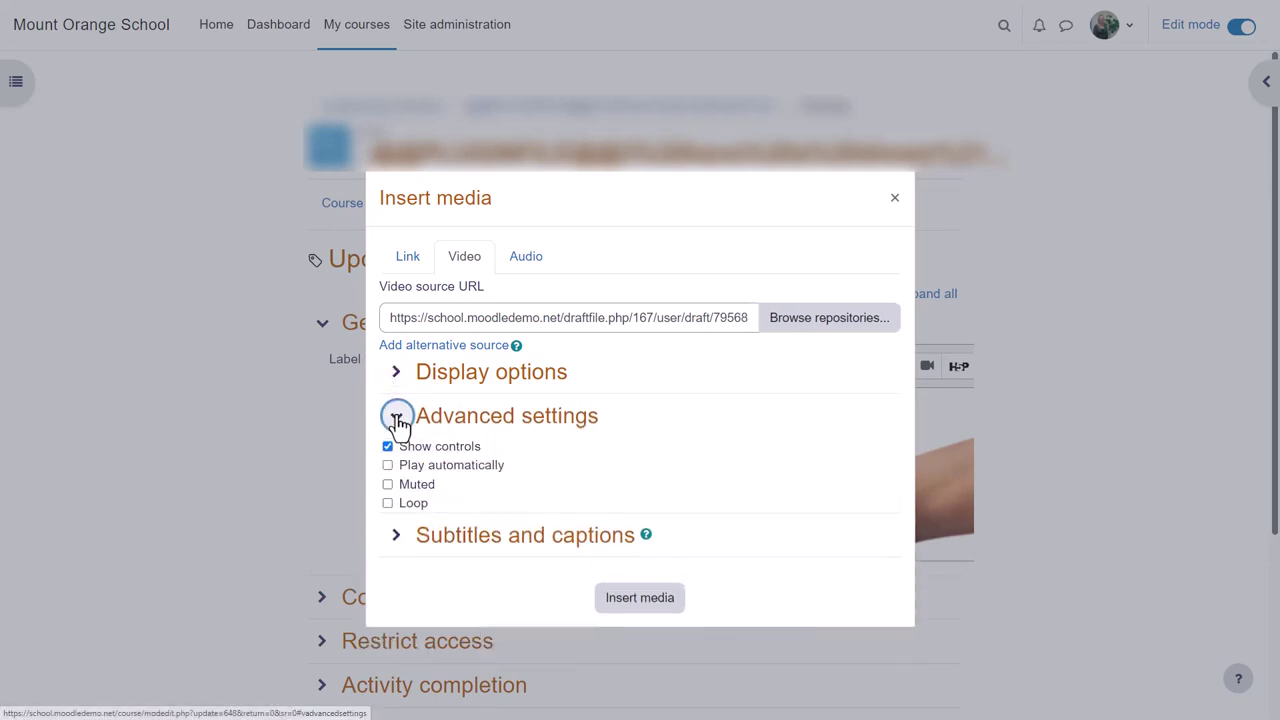
{"action": "left_click", "coordinate": [397, 418]}
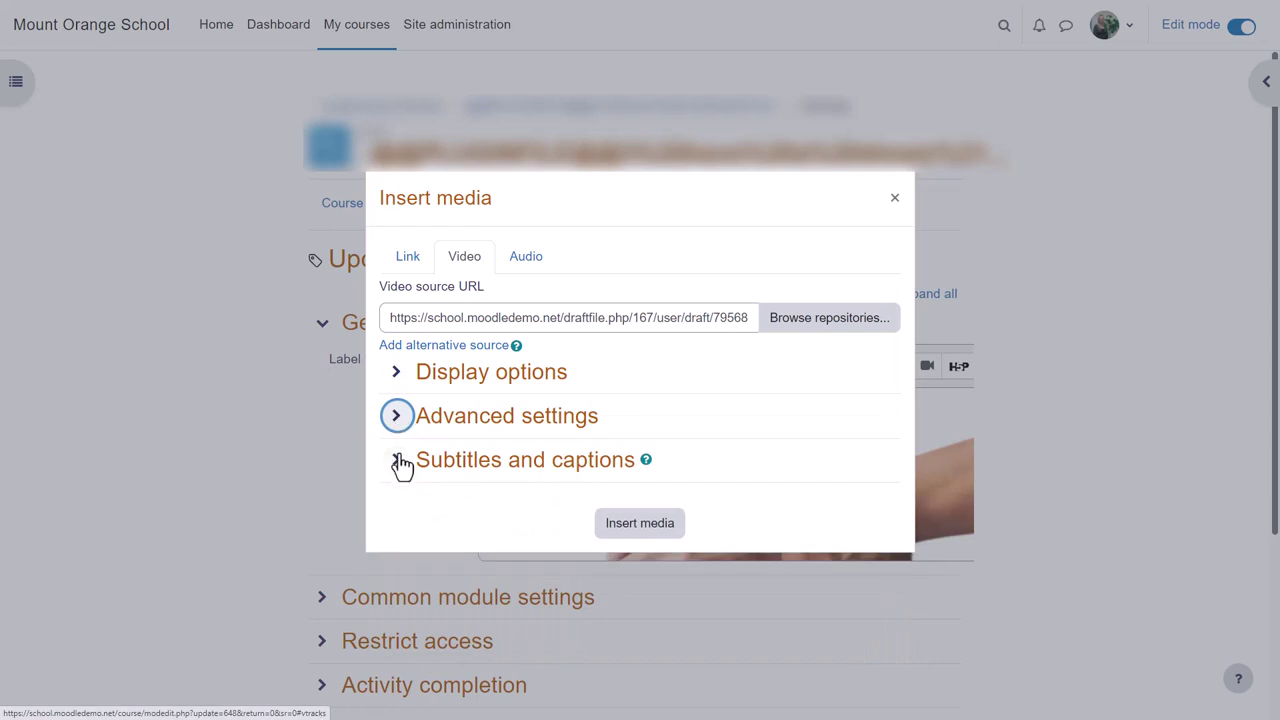
{"action": "left_click", "coordinate": [398, 462]}
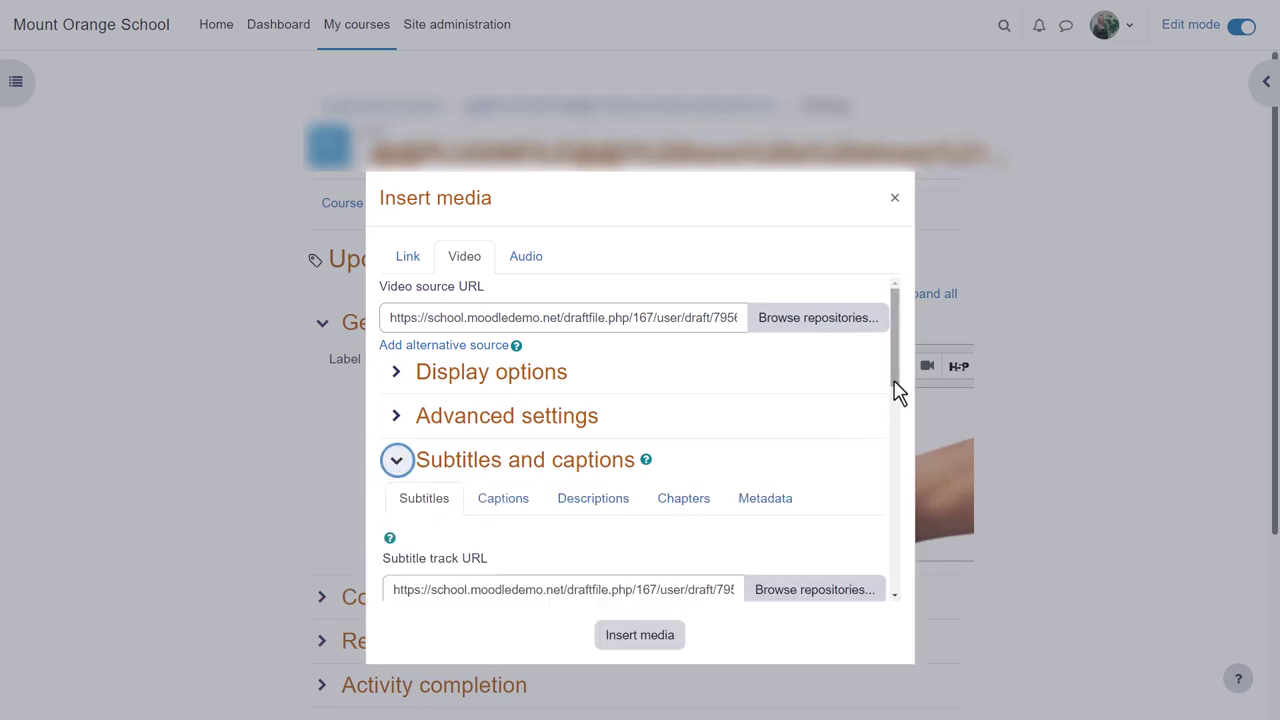
{"action": "left_click_drag", "start_coordinate": [897, 391], "coordinate": [910, 510]}
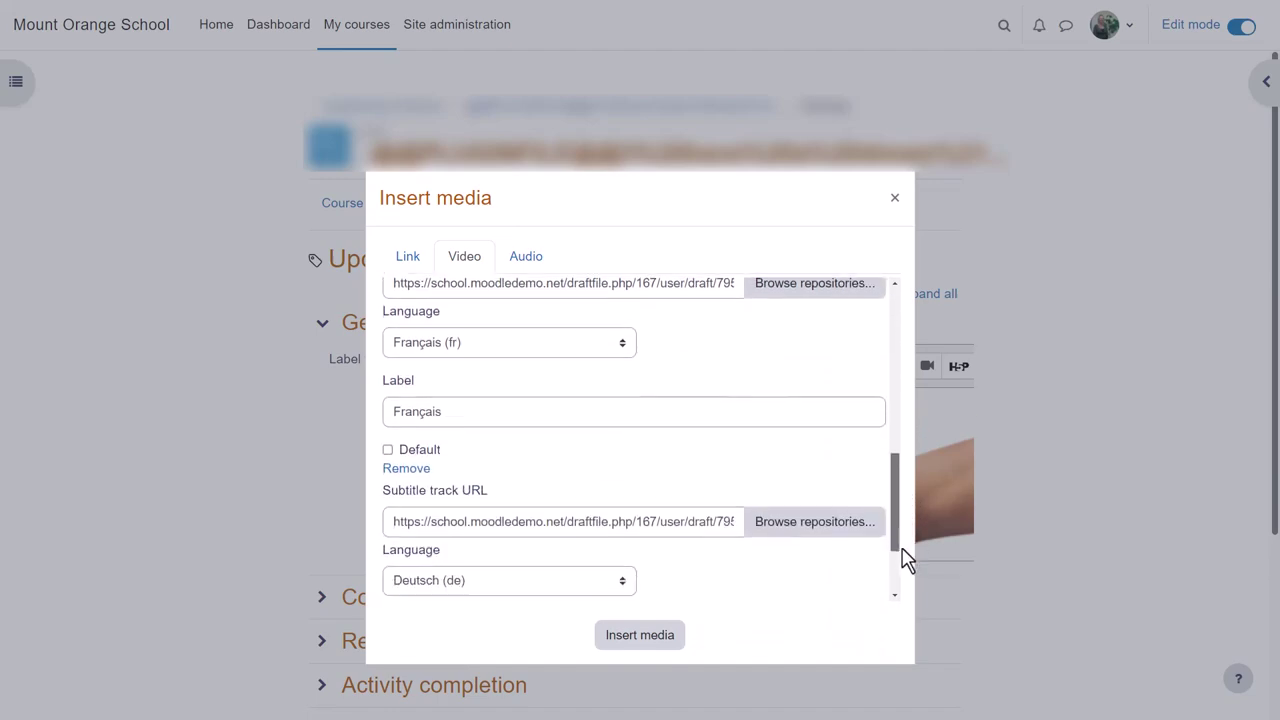
{"action": "mouse_move", "coordinate": [910, 510]}
{"action": "left_mouse_down"}
{"action": "mouse_move", "coordinate": [905, 548]}
{"action": "mouse_move", "coordinate": [886, 566]}
{"action": "left_mouse_up"}
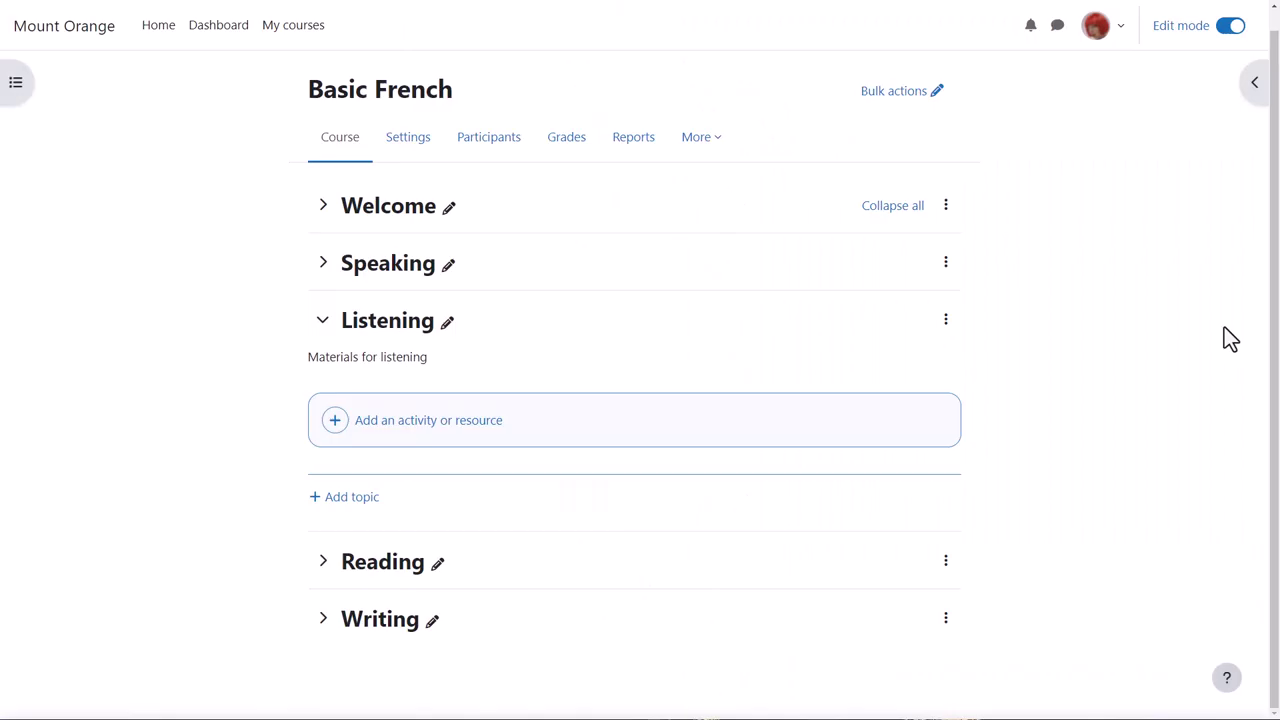
In a new Listening text area, link the 'BBC Talk French video' text to the YouTube URL
{"action": "left_click", "coordinate": [522, 430]}
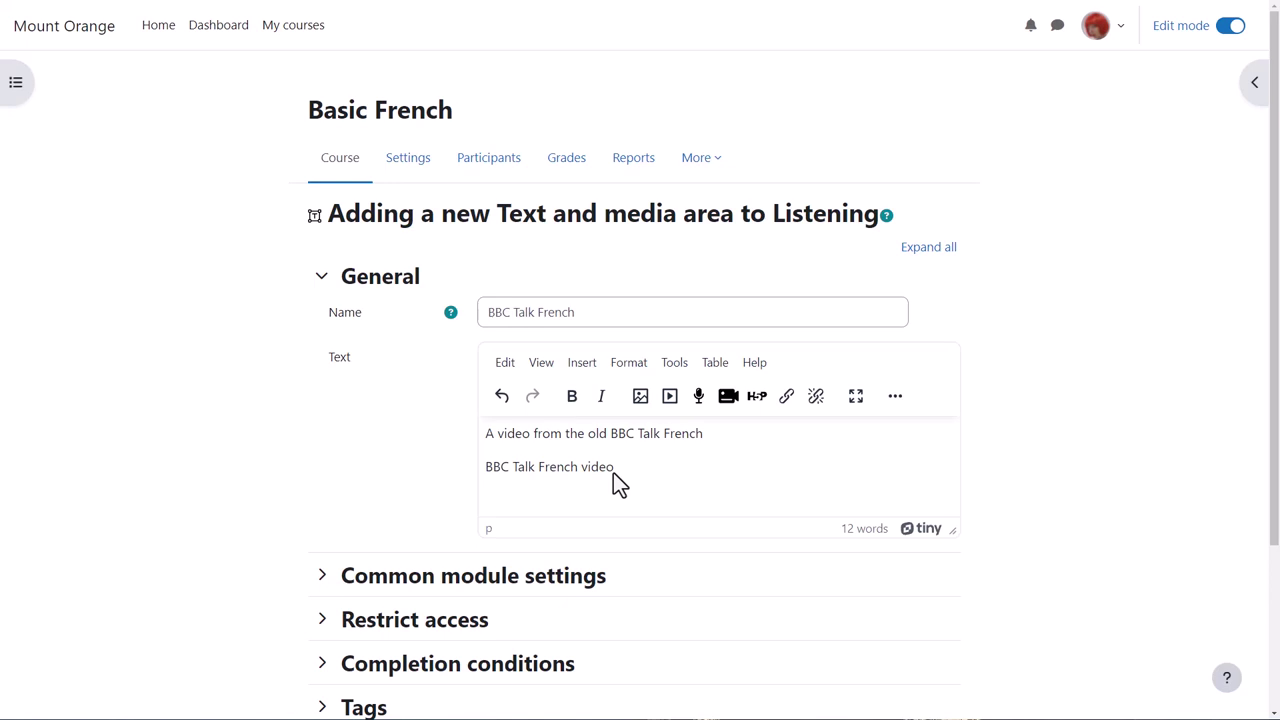
{"action": "left_click_drag", "start_coordinate": [613, 467], "coordinate": [484, 468]}
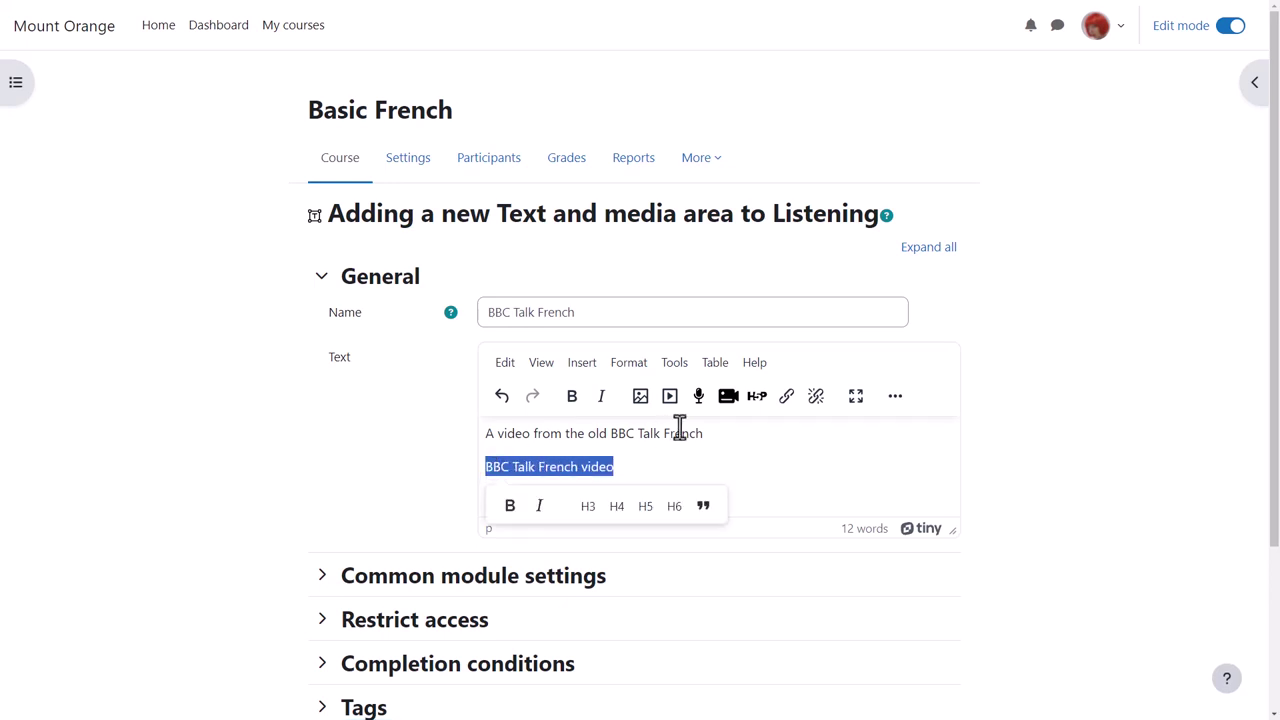
{"action": "left_click", "coordinate": [787, 396]}
{"action": "key", "text": "ctrl+v"}
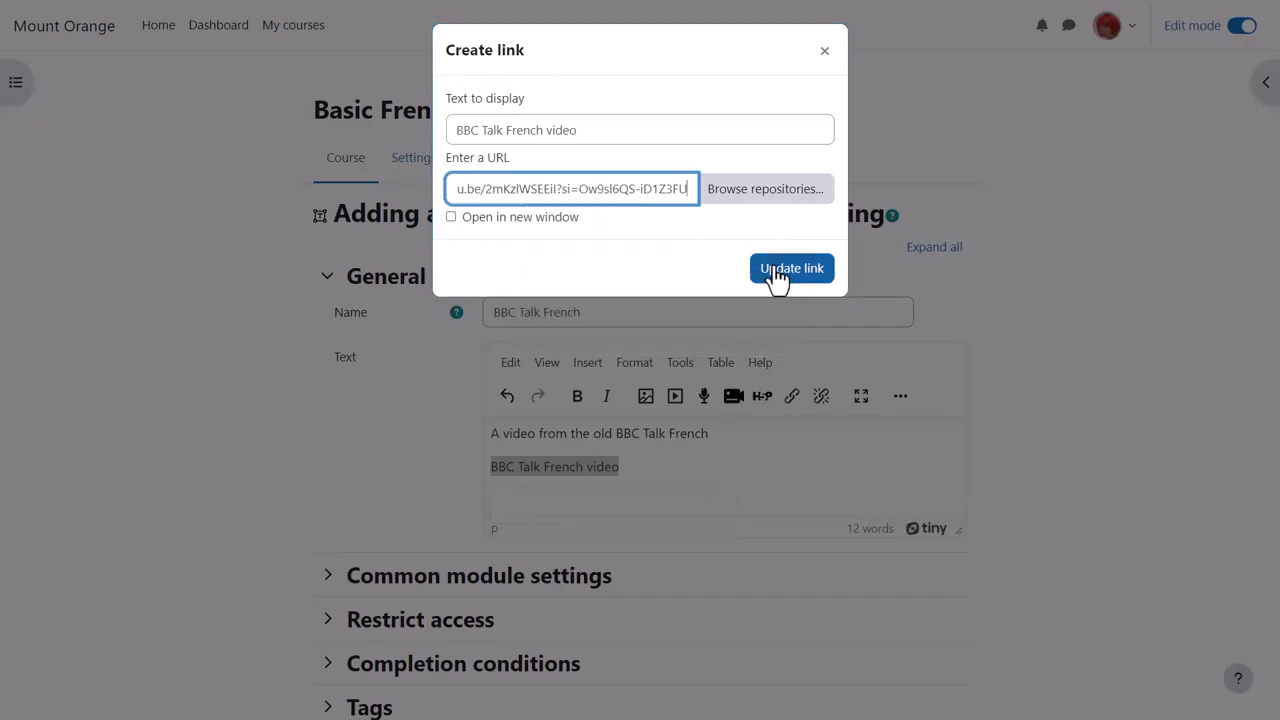
{"action": "left_click", "coordinate": [777, 270]}
{"action": "scroll", "coordinate": [605, 665], "scroll_direction": "down", "scroll_amount": 3}
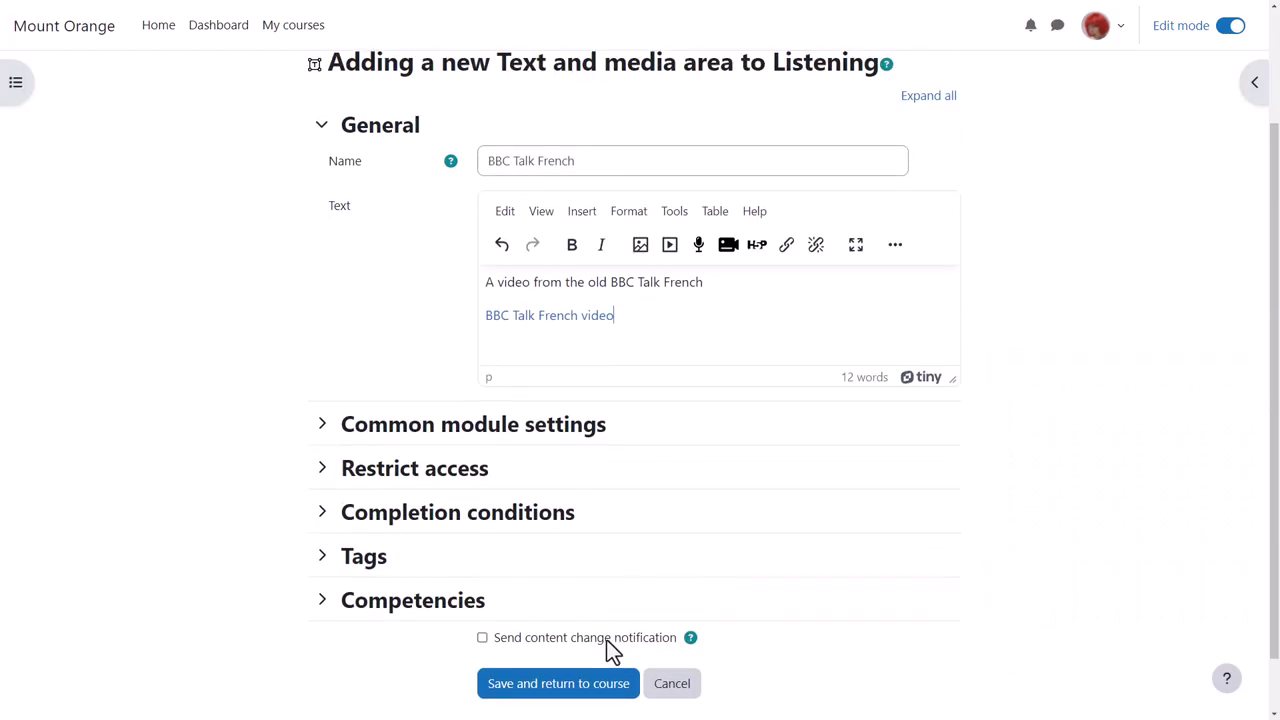
Save the BBC Talk French area, then search YouTube videos for 'French alphabet rap' in the new page
{"action": "left_click", "coordinate": [593, 692]}
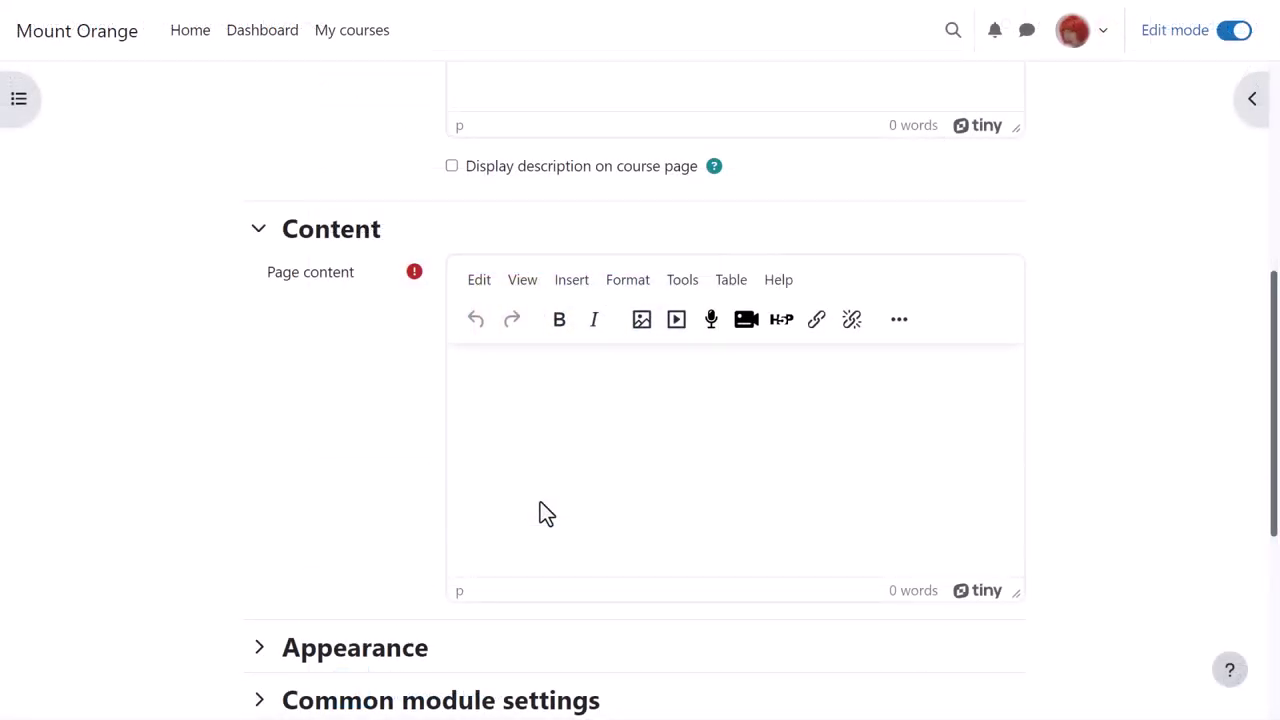
{"action": "left_click", "coordinate": [676, 322]}
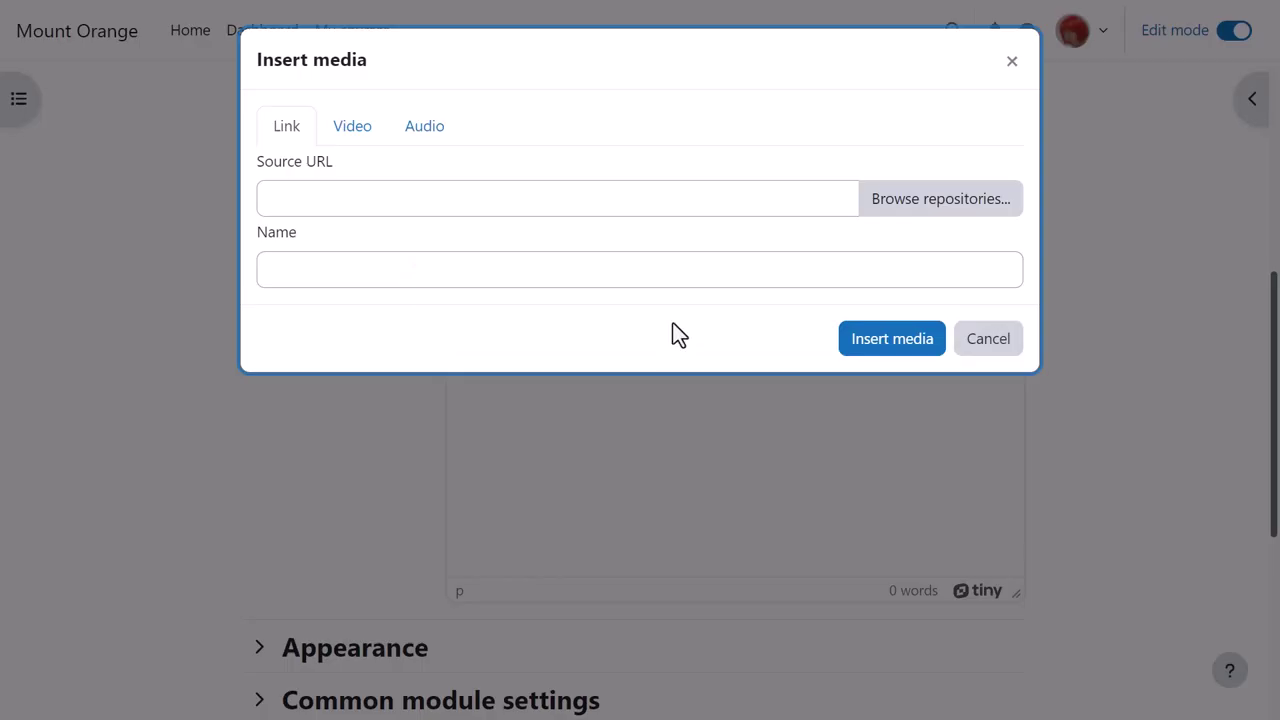
{"action": "left_click", "coordinate": [364, 146]}
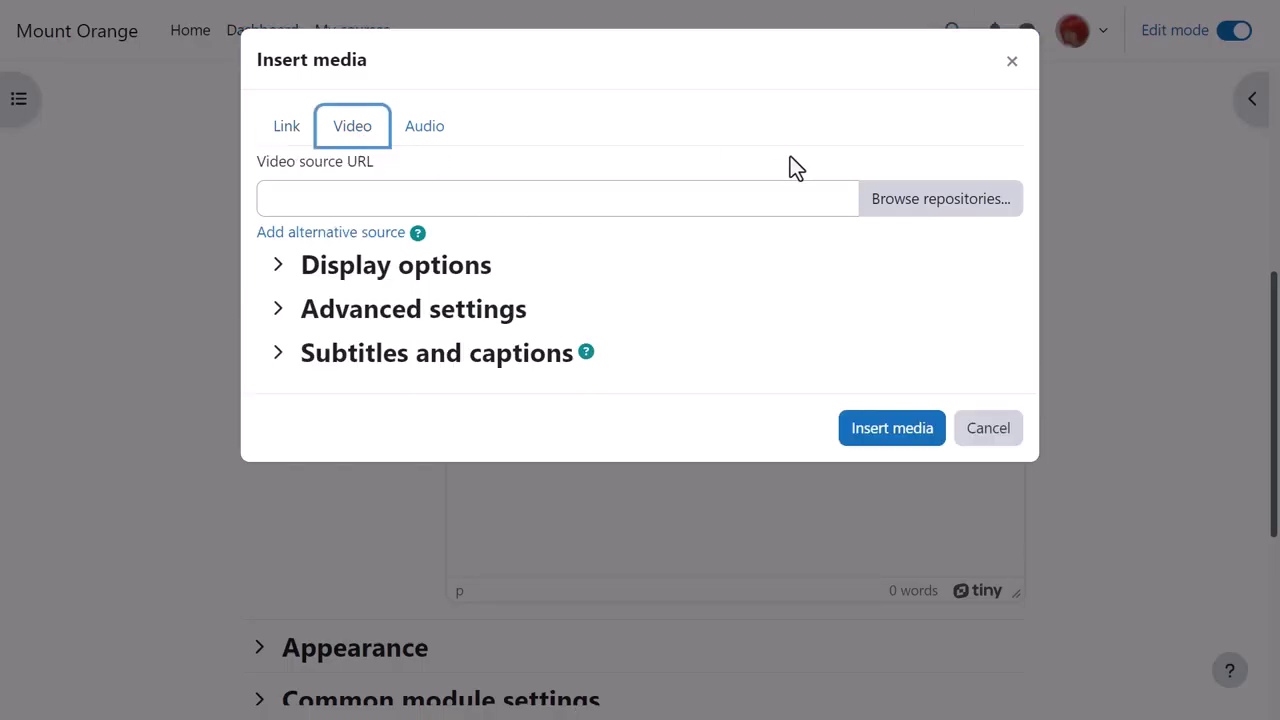
{"action": "left_click", "coordinate": [922, 204]}
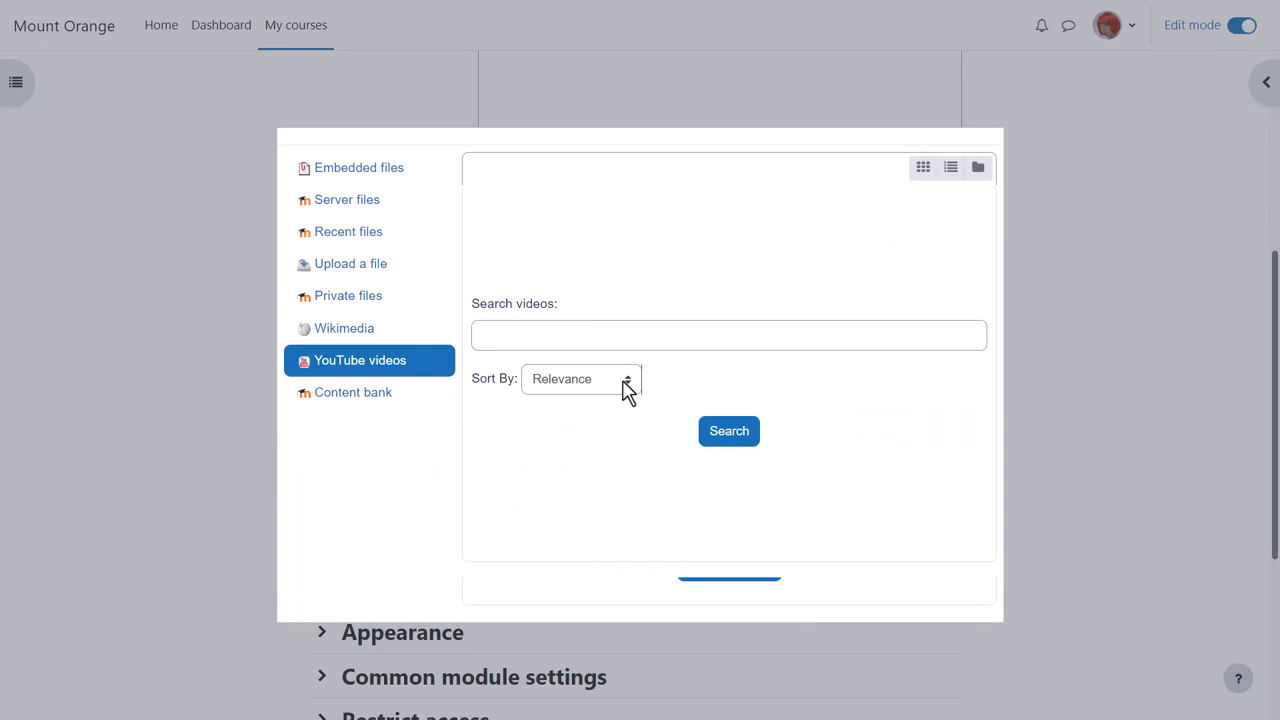
{"action": "left_click", "coordinate": [624, 386]}
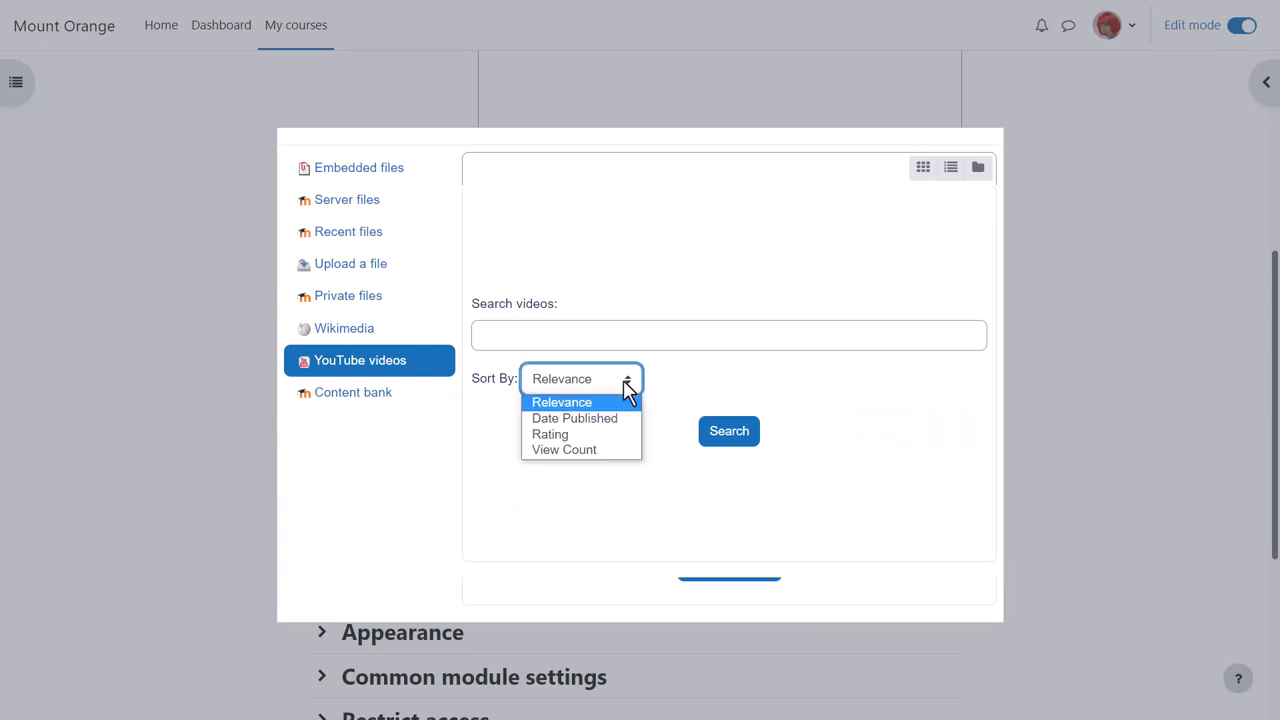
{"action": "left_click", "coordinate": [663, 391]}
{"action": "left_click", "coordinate": [605, 335]}
{"action": "type", "text": "French alphabet rap"}
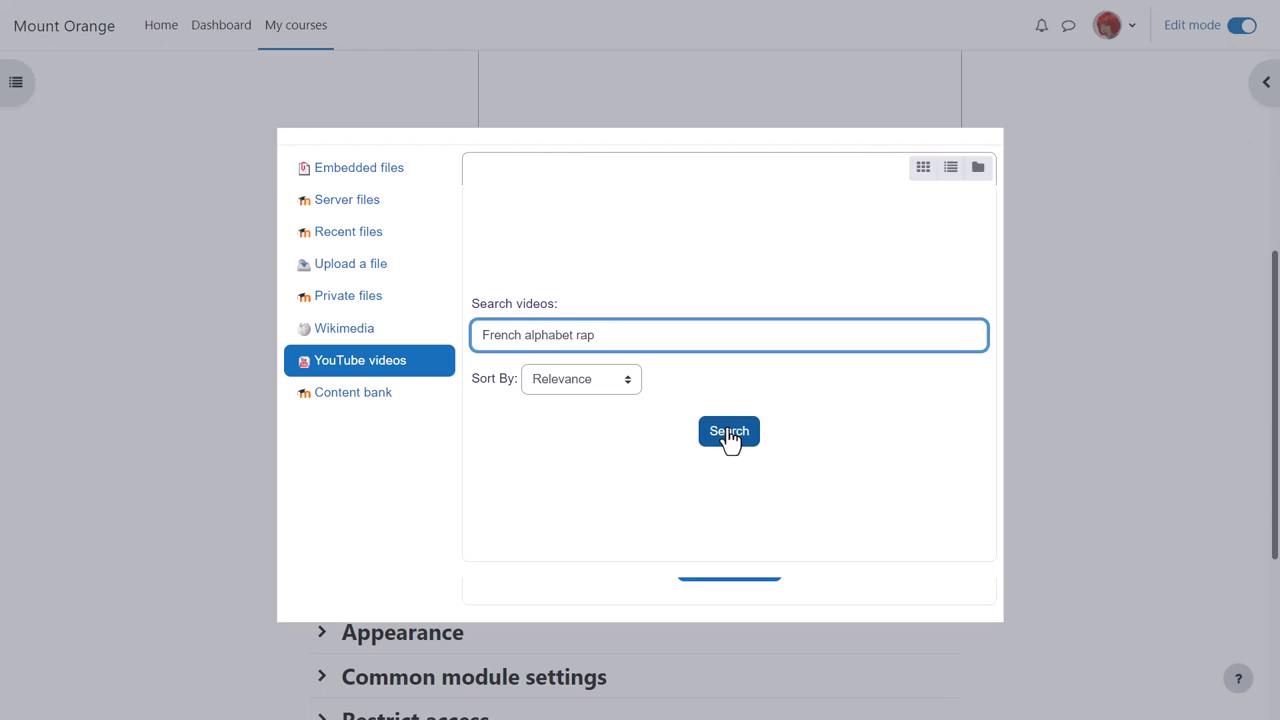
{"action": "left_click", "coordinate": [729, 431]}
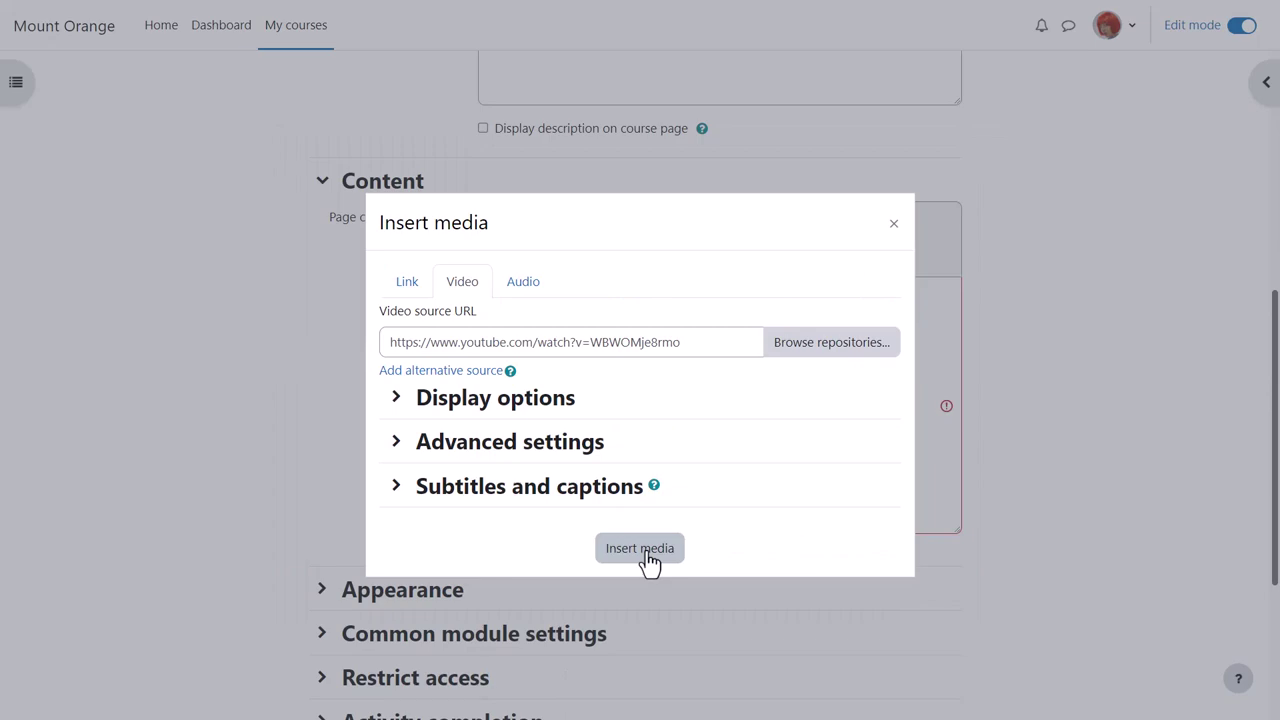
Embed the French Alphabet RAP video, save the page, and open it
{"action": "left_click", "coordinate": [646, 552]}
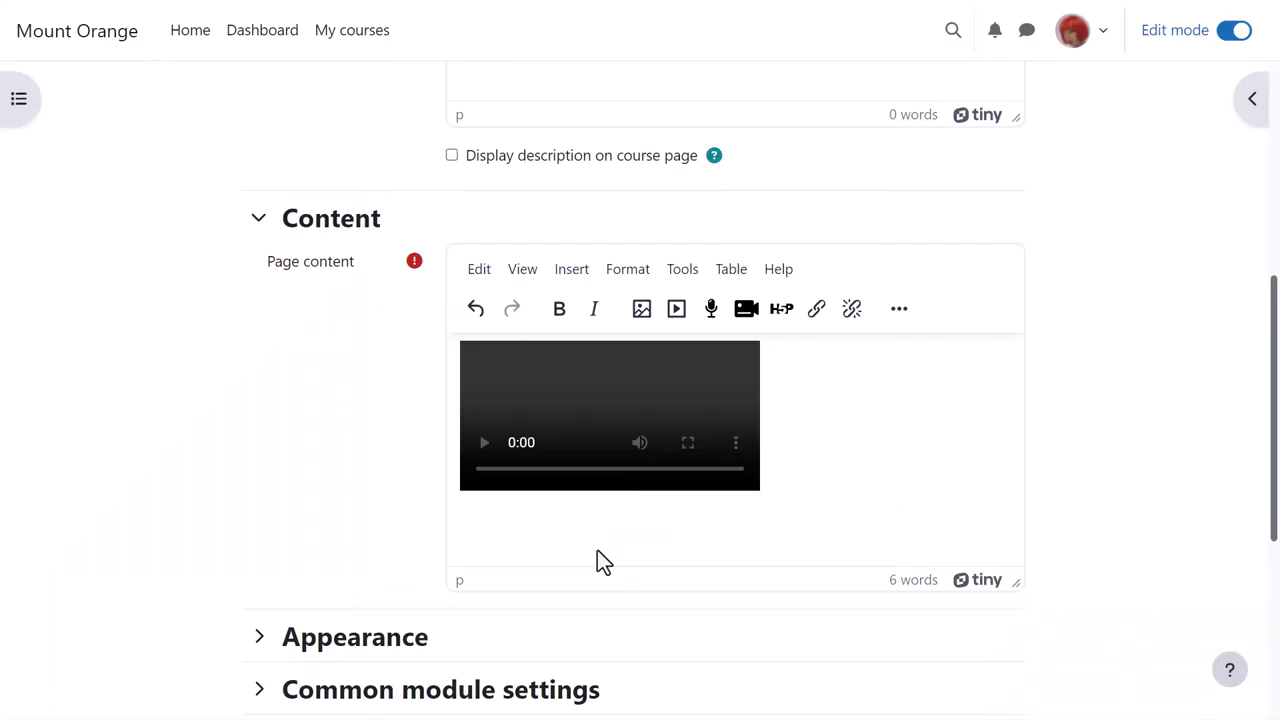
{"action": "scroll", "coordinate": [575, 600], "scroll_direction": "down", "scroll_amount": 5}
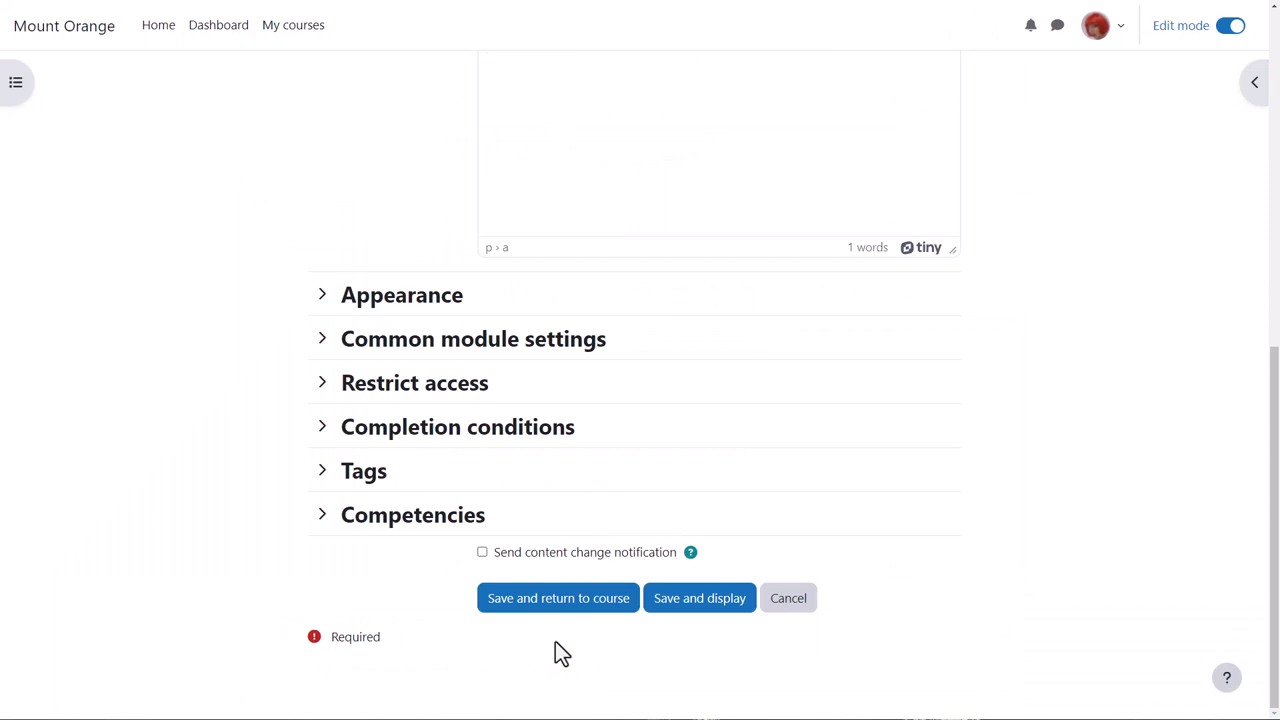
{"action": "left_click", "coordinate": [563, 600]}
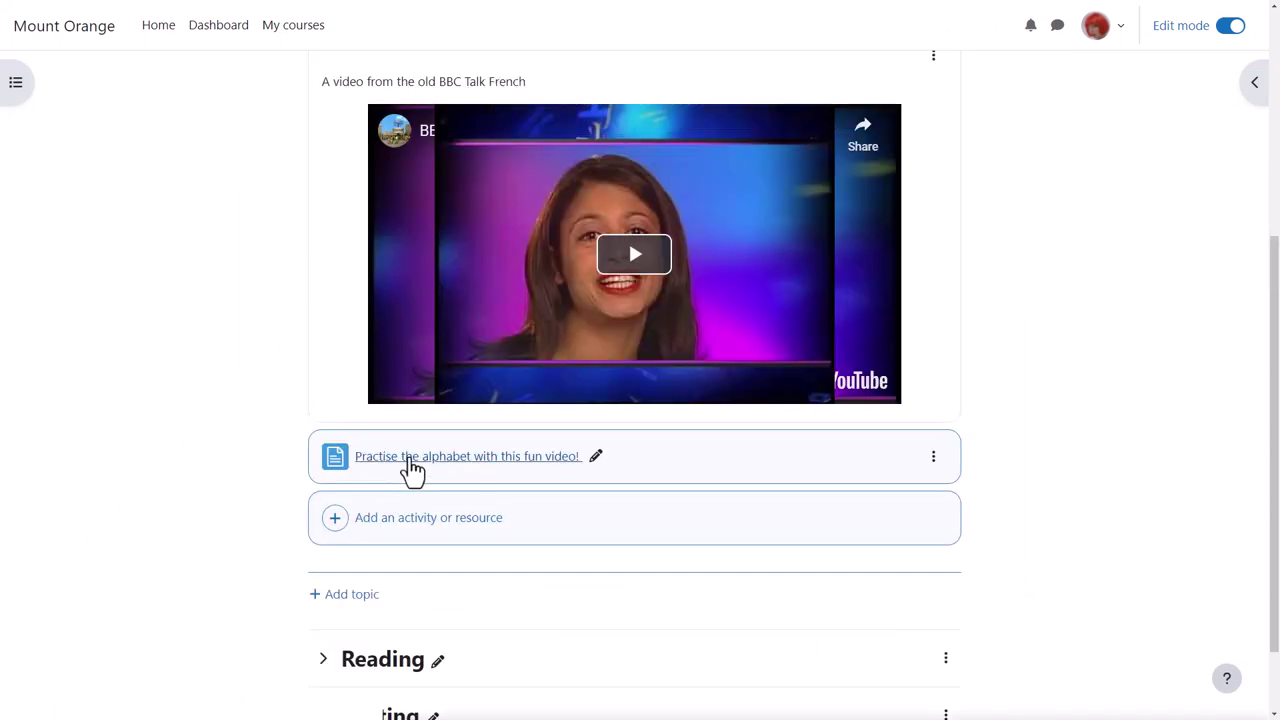
{"action": "left_click", "coordinate": [410, 460]}
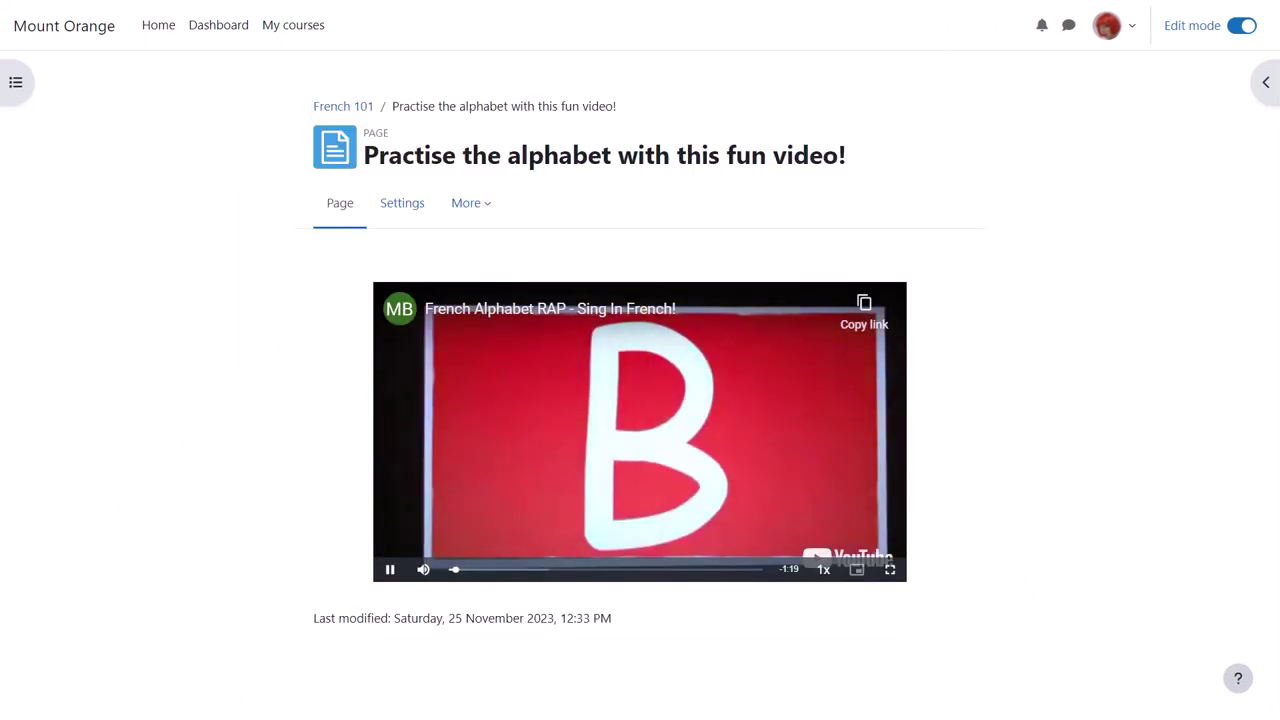